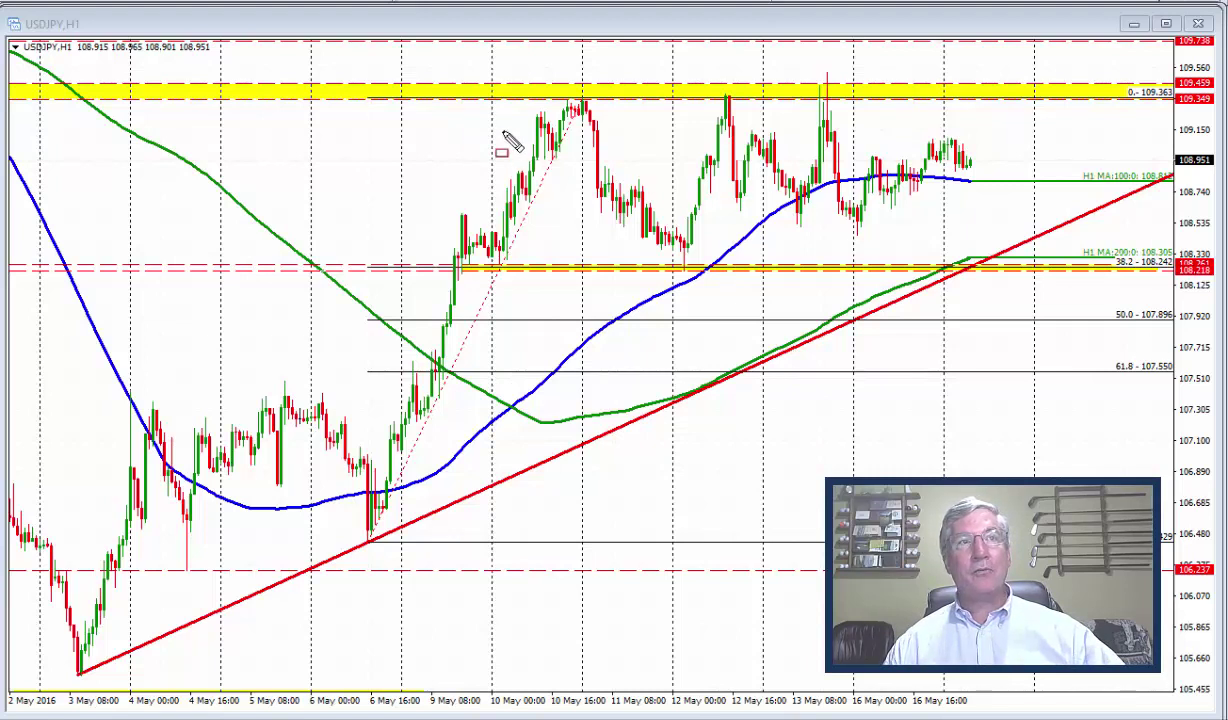
Annotate the sideways range between 108.218 and 109.459 with a red box and swing-by-swing arrows, and erase the markup
{"action": "left_click_drag", "start_coordinate": [437, 88], "coordinate": [992, 268]}
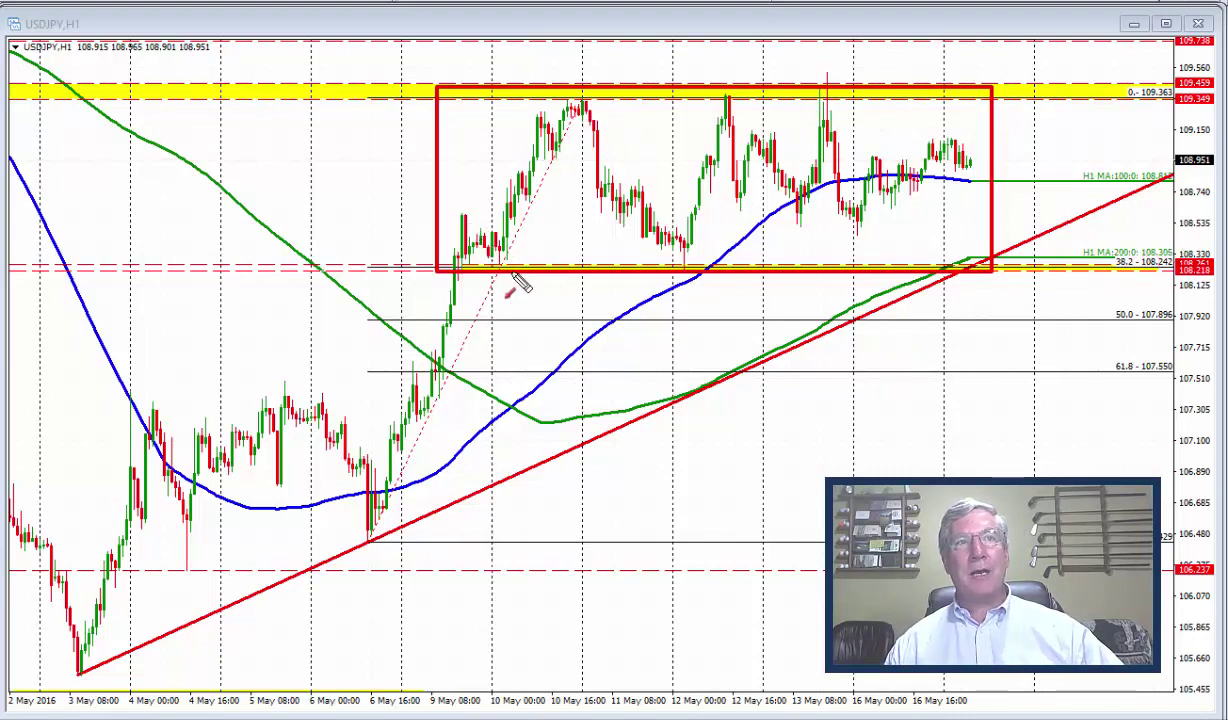
{"action": "mouse_move", "coordinate": [497, 256]}
{"action": "left_mouse_down"}
{"action": "mouse_move", "coordinate": [556, 178]}
{"action": "mouse_move", "coordinate": [578, 110]}
{"action": "mouse_move", "coordinate": [638, 250]}
{"action": "mouse_move", "coordinate": [668, 266]}
{"action": "mouse_move", "coordinate": [660, 222]}
{"action": "mouse_move", "coordinate": [728, 114]}
{"action": "mouse_move", "coordinate": [739, 192]}
{"action": "mouse_move", "coordinate": [757, 142]}
{"action": "mouse_move", "coordinate": [797, 214]}
{"action": "mouse_move", "coordinate": [816, 110]}
{"action": "mouse_move", "coordinate": [840, 212]}
{"action": "mouse_move", "coordinate": [856, 228]}
{"action": "mouse_move", "coordinate": [872, 165]}
{"action": "mouse_move", "coordinate": [884, 200]}
{"action": "mouse_move", "coordinate": [896, 168]}
{"action": "mouse_move", "coordinate": [915, 184]}
{"action": "mouse_move", "coordinate": [940, 145]}
{"action": "mouse_move", "coordinate": [962, 170]}
{"action": "mouse_move", "coordinate": [968, 160]}
{"action": "left_mouse_up"}
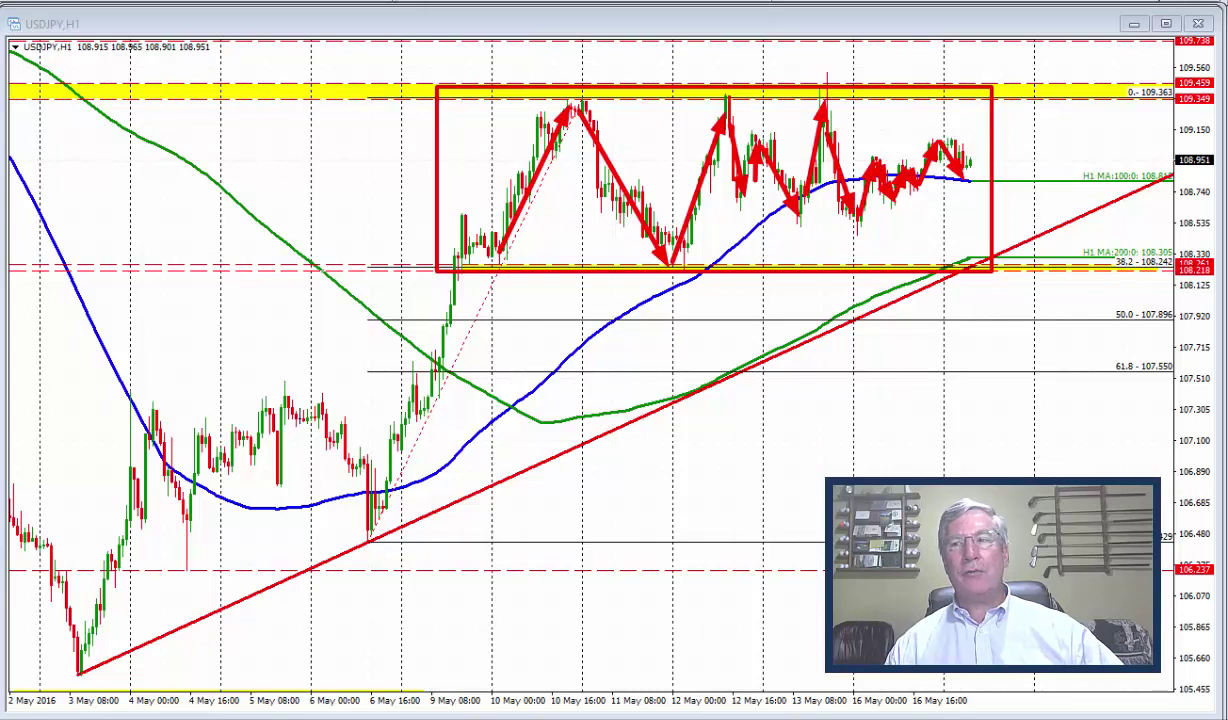
{"action": "key", "text": "Escape"}
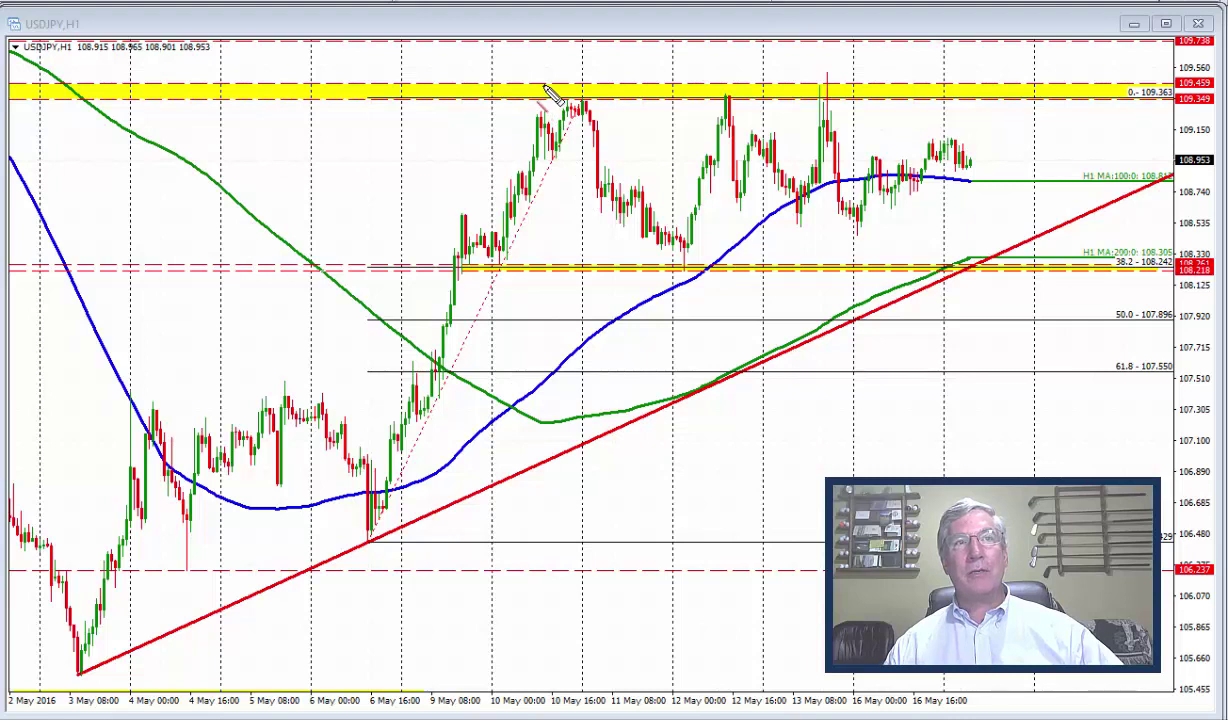
Draw red lines along the range's 109.459 top and 108.218 bottom, and circle a spot just beyond each line in blue
{"action": "left_click_drag", "start_coordinate": [546, 87], "coordinate": [1146, 89]}
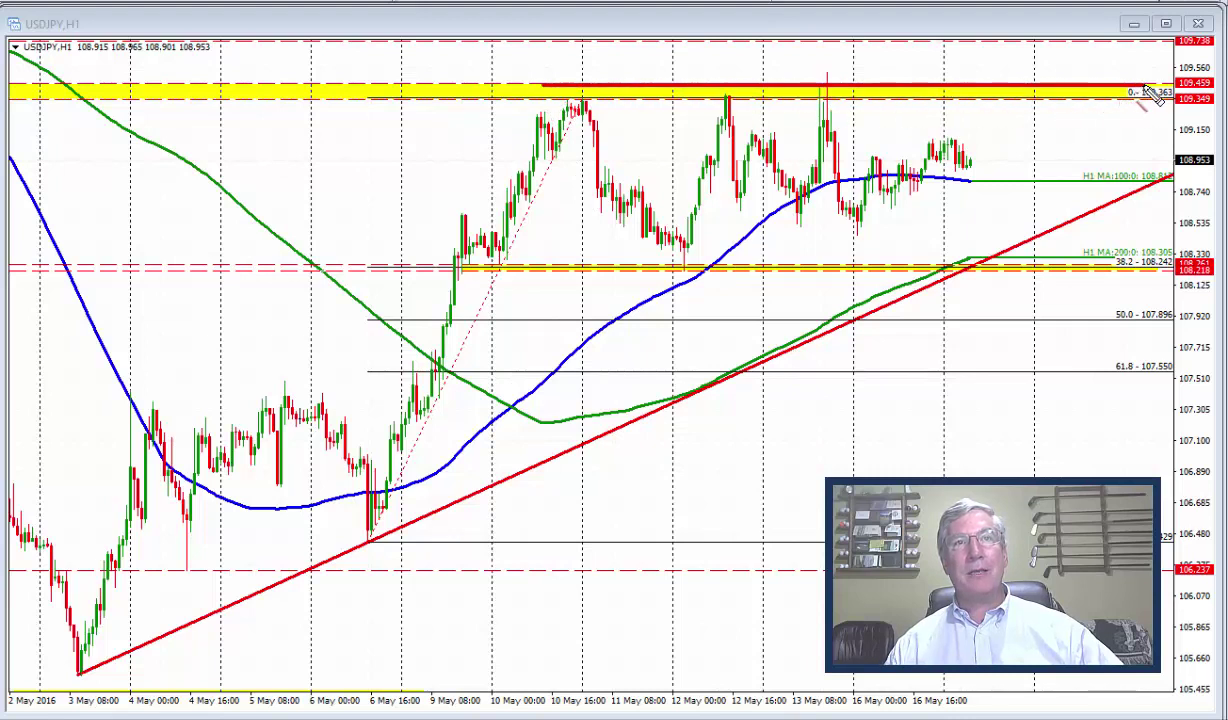
{"action": "left_click_drag", "start_coordinate": [456, 268], "coordinate": [1086, 270]}
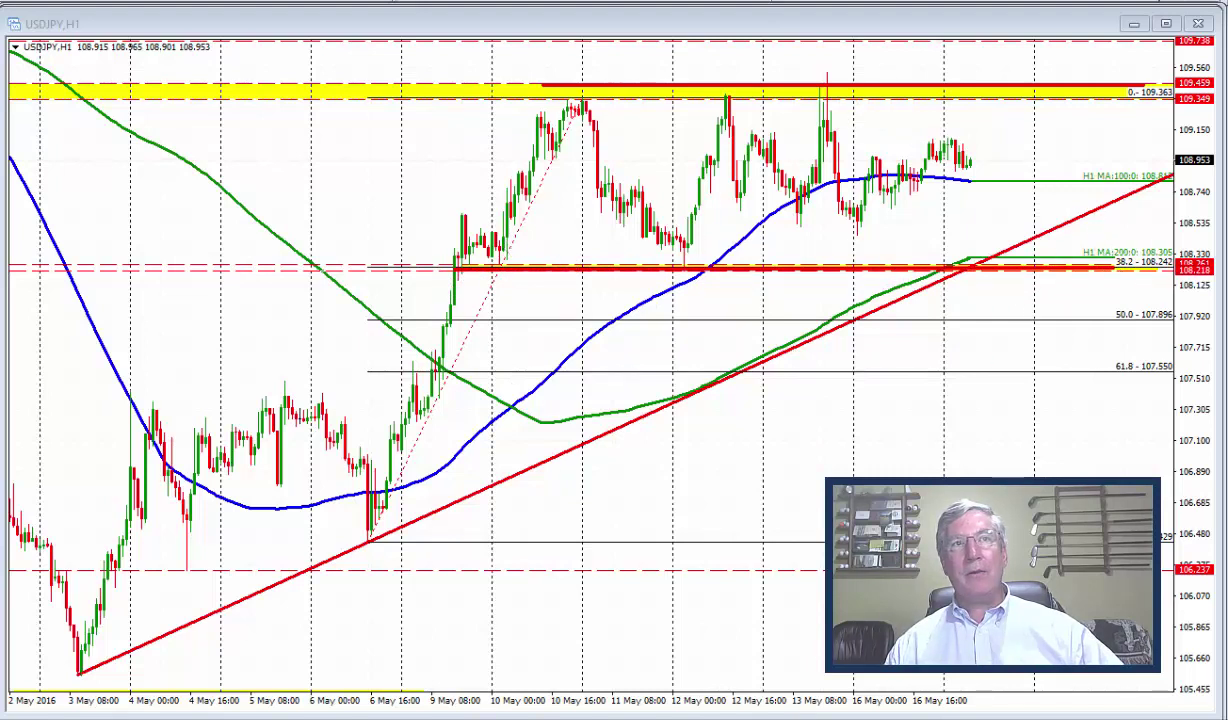
{"action": "left_click_drag", "start_coordinate": [814, 77], "coordinate": [843, 97]}
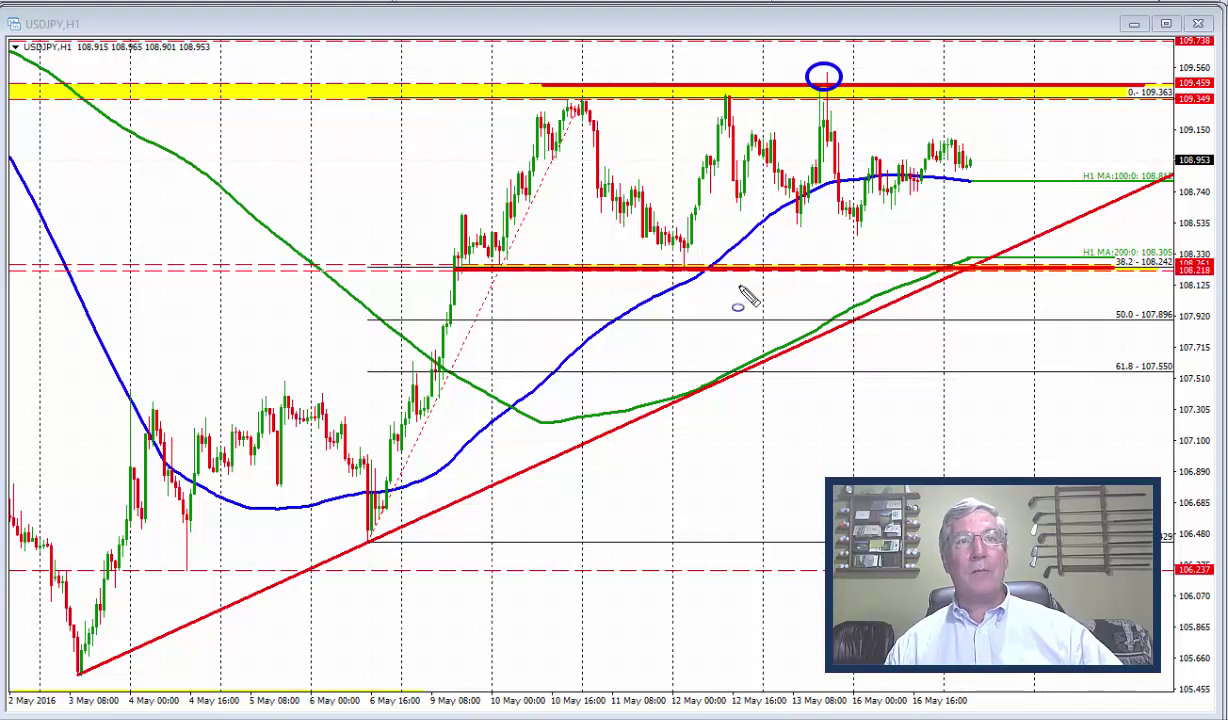
{"action": "left_click_drag", "start_coordinate": [848, 271], "coordinate": [896, 294]}
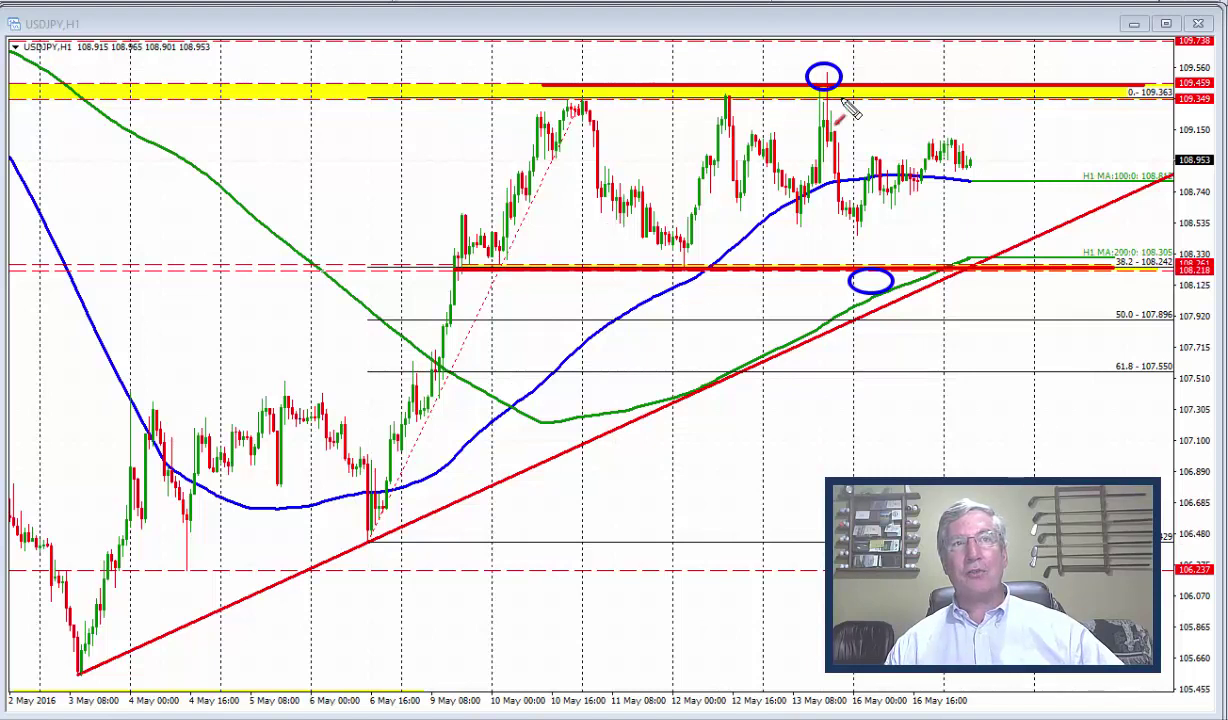
Point red arrows at the 13 May spike above the range and along the drop that follows, and erase all markup
{"action": "left_click_drag", "start_coordinate": [870, 62], "coordinate": [840, 82]}
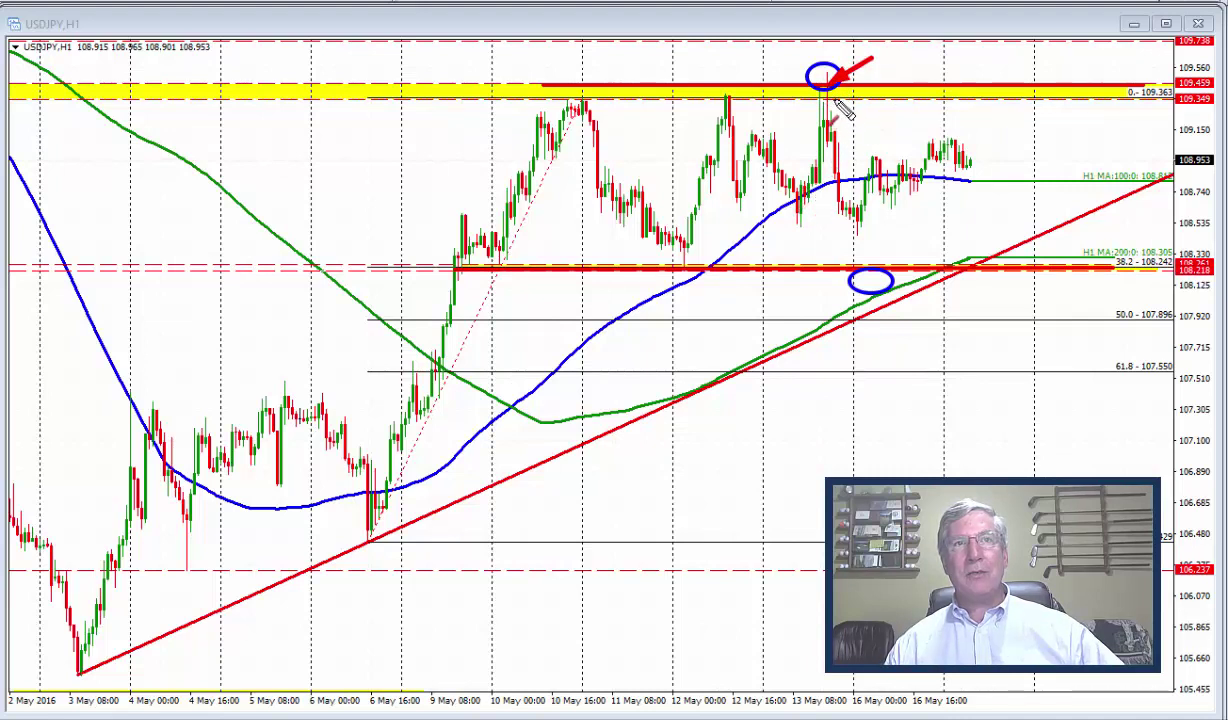
{"action": "left_click_drag", "start_coordinate": [830, 100], "coordinate": [855, 232]}
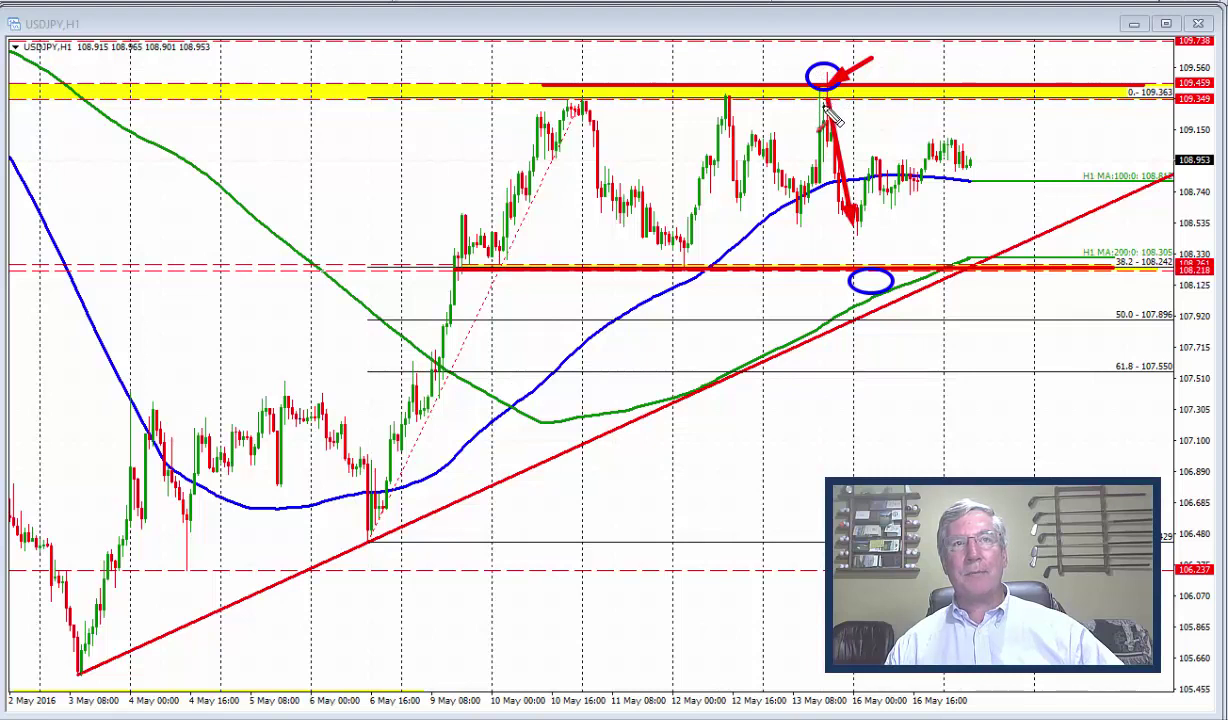
{"action": "left_click_drag", "start_coordinate": [808, 105], "coordinate": [820, 86]}
{"action": "key", "text": "ctrl+z"}
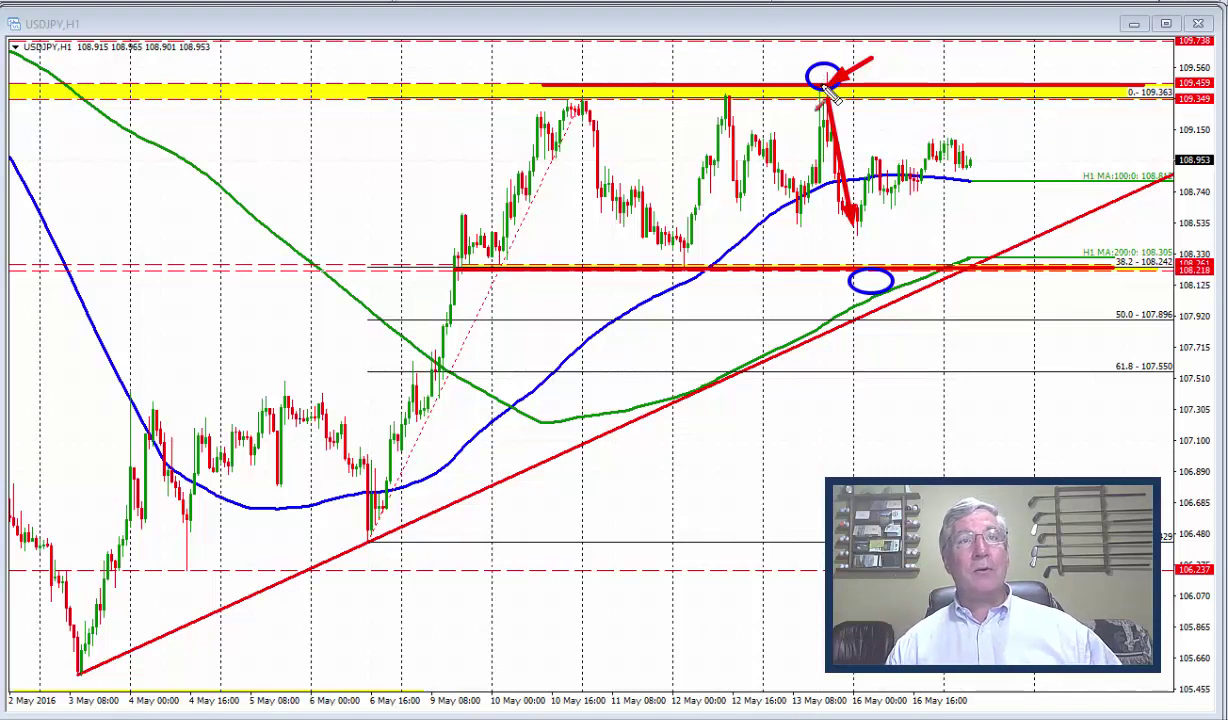
{"action": "mouse_move", "coordinate": [822, 72]}
{"action": "left_mouse_down"}
{"action": "mouse_move", "coordinate": [802, 78]}
{"action": "mouse_move", "coordinate": [814, 90]}
{"action": "left_mouse_up"}
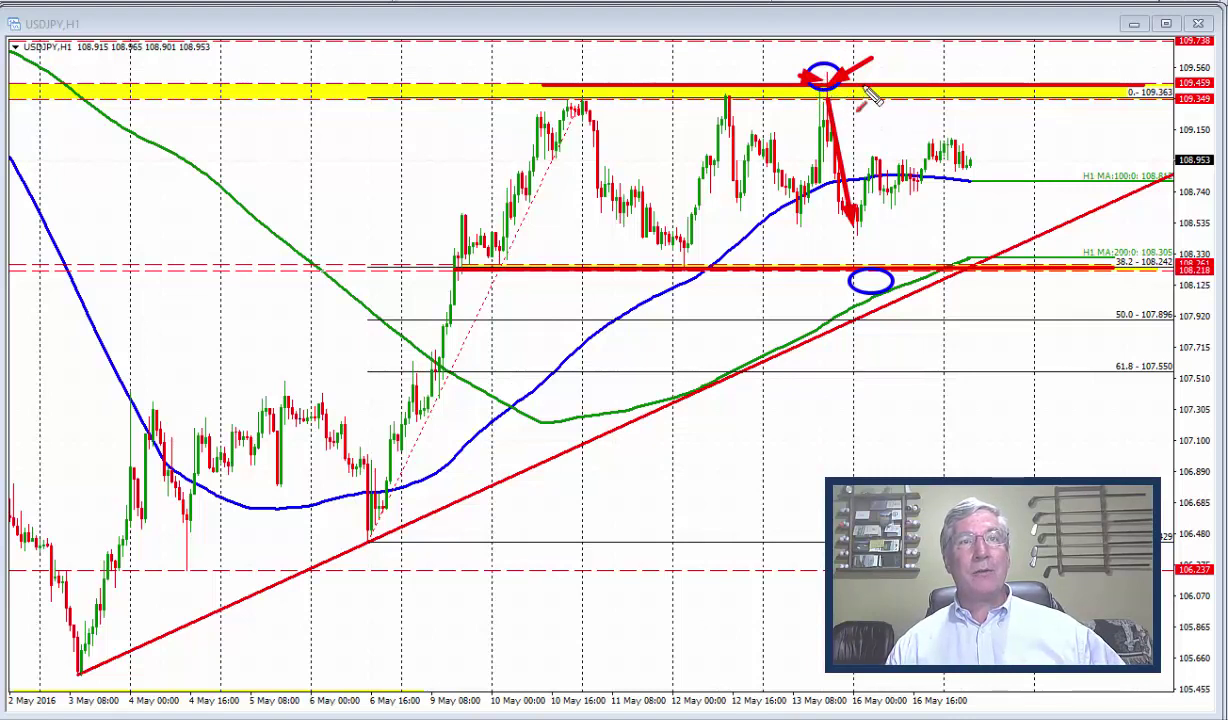
{"action": "mouse_move", "coordinate": [858, 85]}
{"action": "left_mouse_down"}
{"action": "mouse_move", "coordinate": [841, 92]}
{"action": "mouse_move", "coordinate": [856, 98]}
{"action": "mouse_move", "coordinate": [843, 200]}
{"action": "mouse_move", "coordinate": [858, 241]}
{"action": "left_mouse_up"}
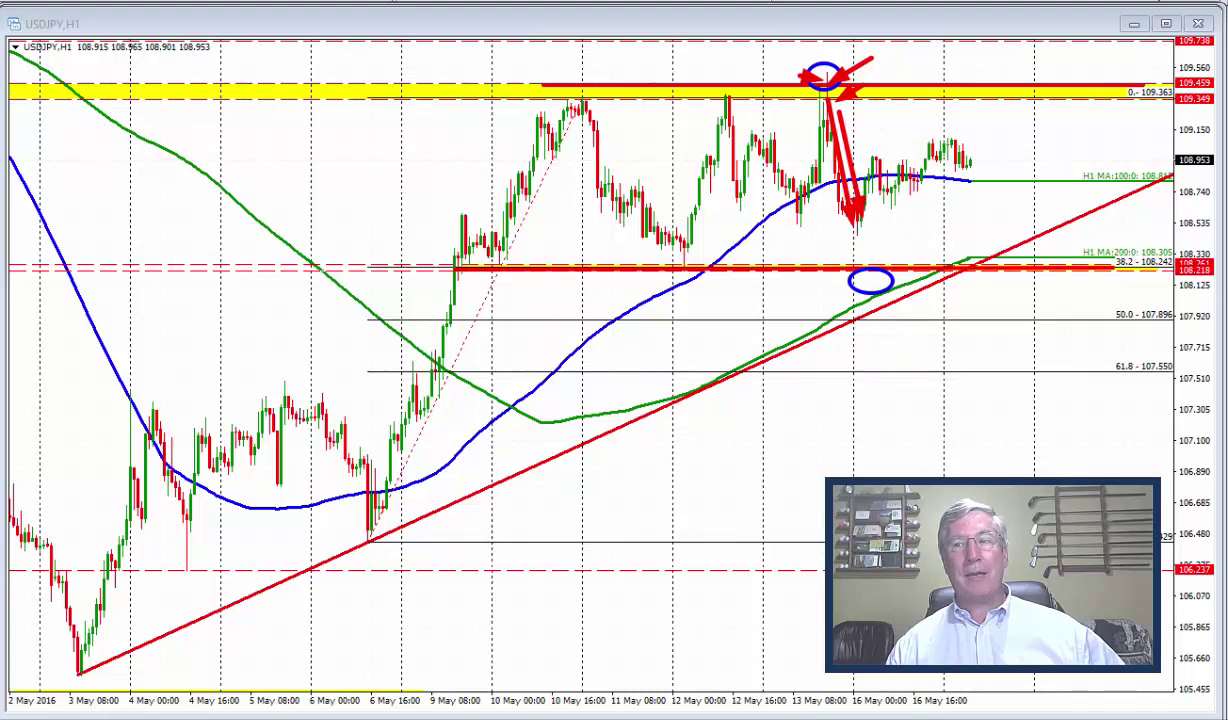
{"action": "key", "text": "e"}
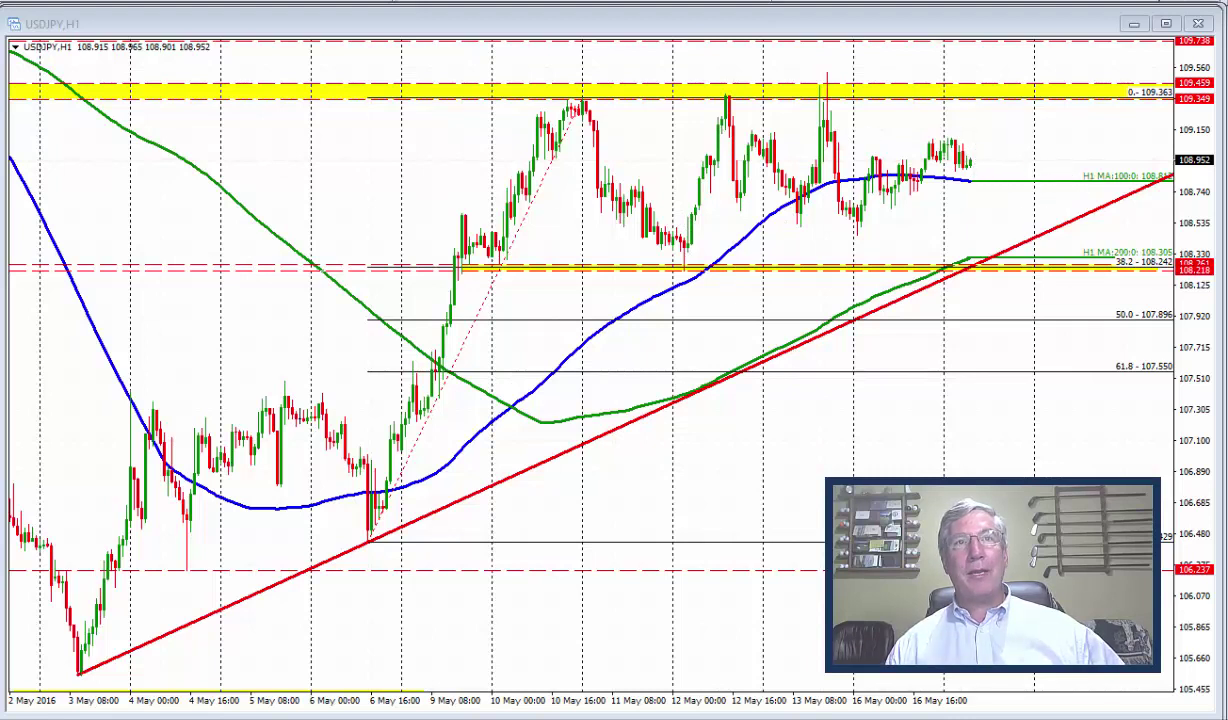
Draw red arrows for an upward break above 109.459 and a downward break below 108.218, and erase them
{"action": "mouse_move", "coordinate": [977, 82]}
{"action": "left_mouse_down"}
{"action": "mouse_move", "coordinate": [1020, 12]}
{"action": "mouse_move", "coordinate": [989, 87]}
{"action": "mouse_move", "coordinate": [1010, 18]}
{"action": "left_mouse_up"}
{"action": "left_click_drag", "start_coordinate": [968, 266], "coordinate": [1043, 400]}
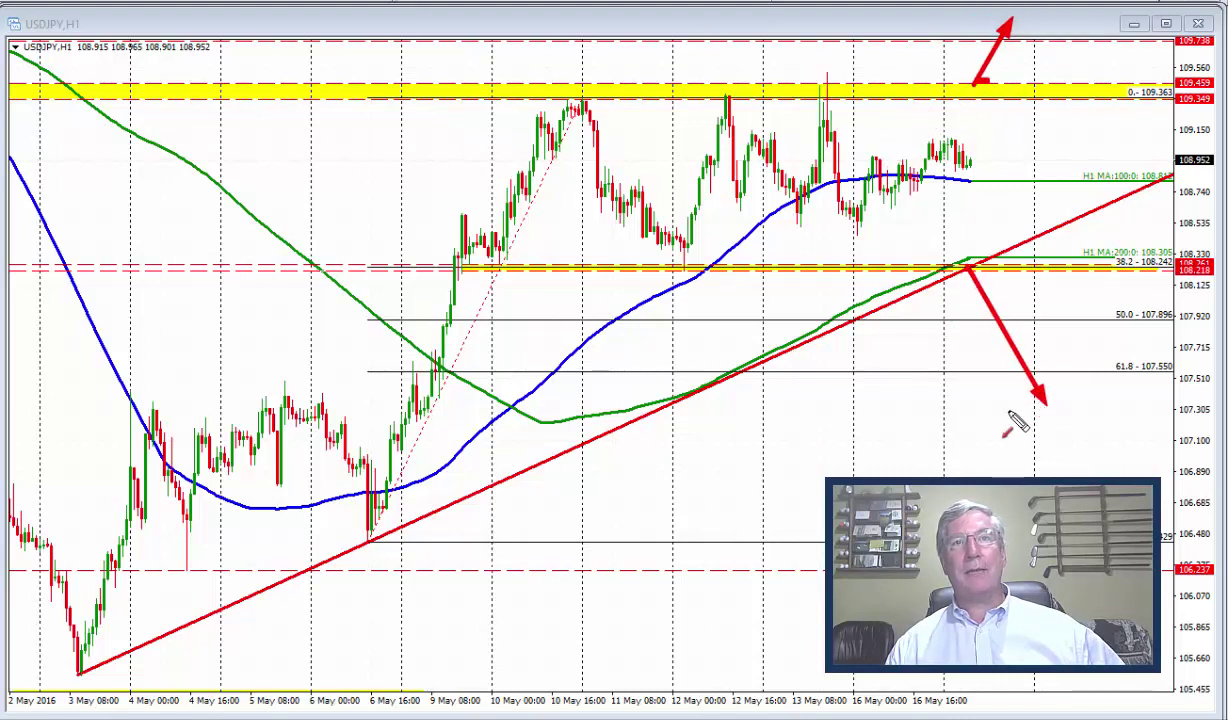
{"action": "key", "text": "Escape"}
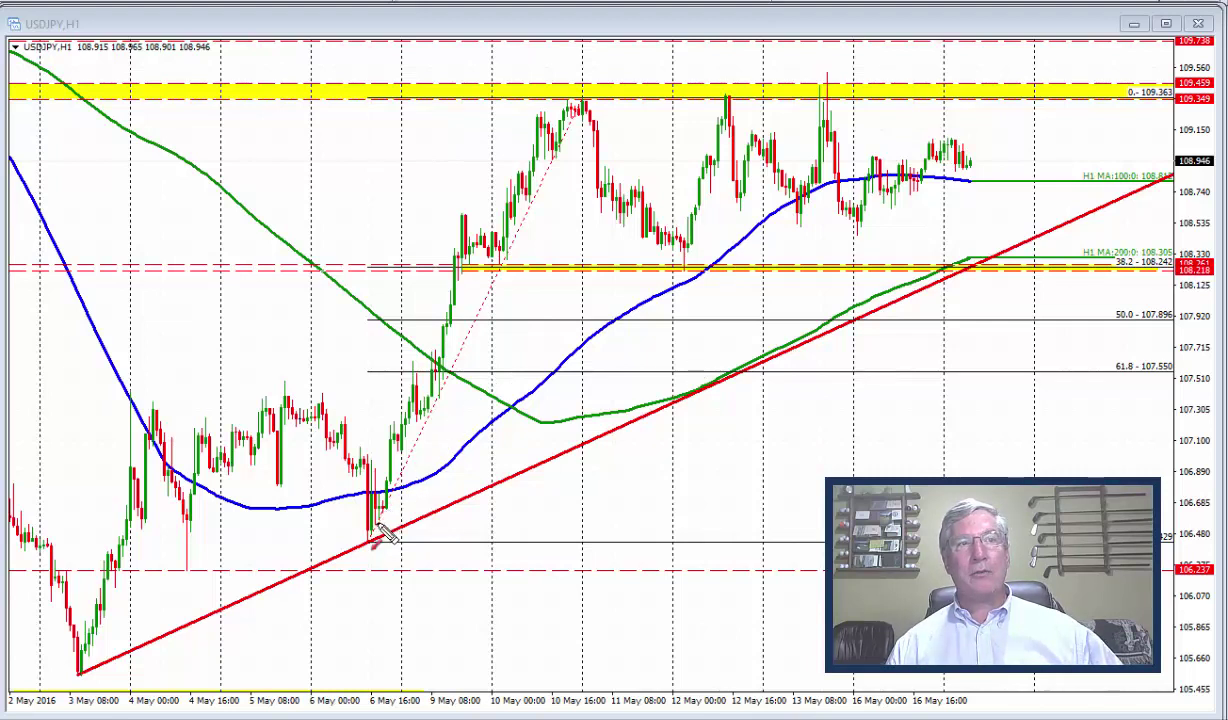
Mark the rally from the 6 May low with a red arrow and its 10 May high with a blue circle, and erase the markup
{"action": "mouse_move", "coordinate": [370, 540]}
{"action": "left_mouse_down"}
{"action": "mouse_move", "coordinate": [515, 274]}
{"action": "mouse_move", "coordinate": [592, 82]}
{"action": "left_mouse_up"}
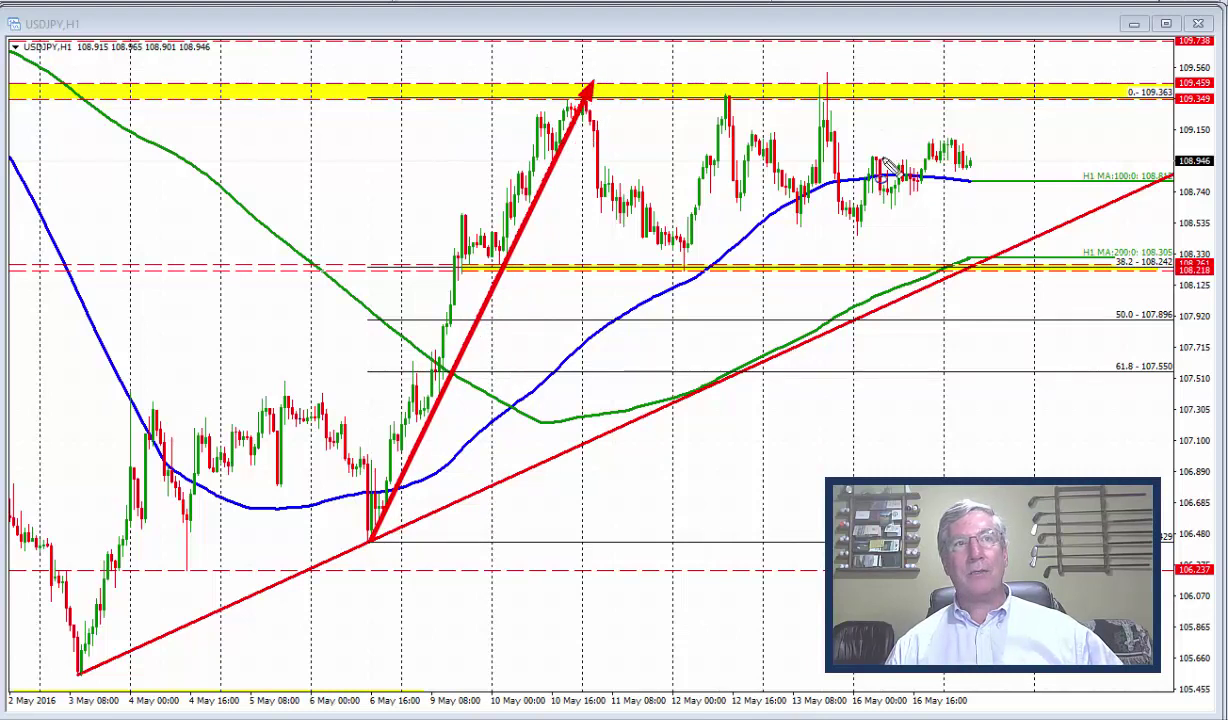
{"action": "mouse_move", "coordinate": [574, 80]}
{"action": "left_mouse_down"}
{"action": "mouse_move", "coordinate": [554, 110]}
{"action": "mouse_move", "coordinate": [582, 82]}
{"action": "left_mouse_up"}
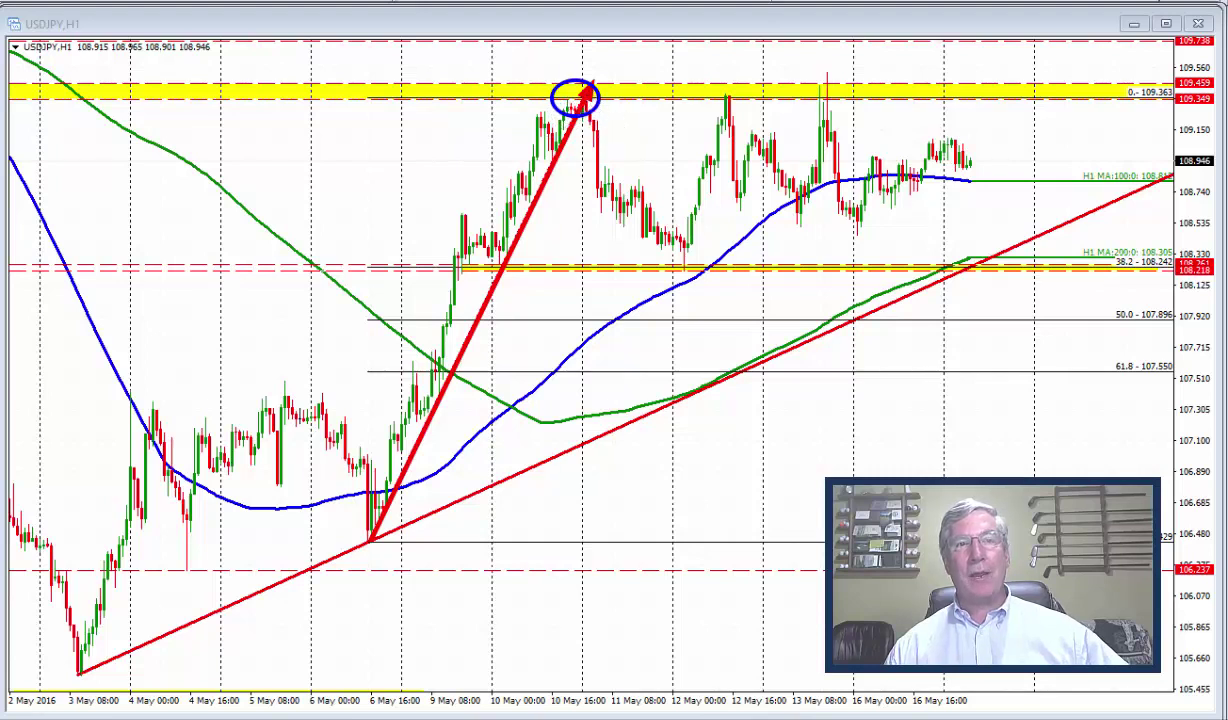
{"action": "key", "text": "e"}
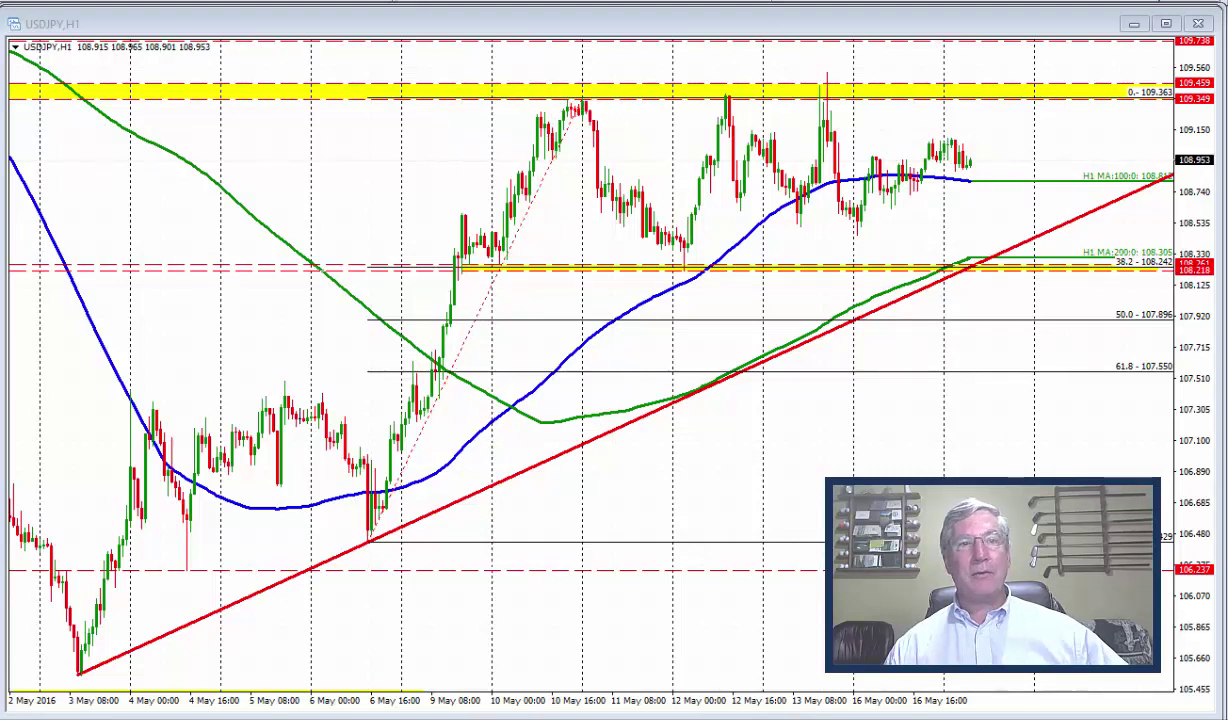
Switch to the USDJPY H4 chart and circle the Fibonacci swing high, swing low and 61.8 level label in blue
{"action": "key", "text": "ctrl+Tab"}
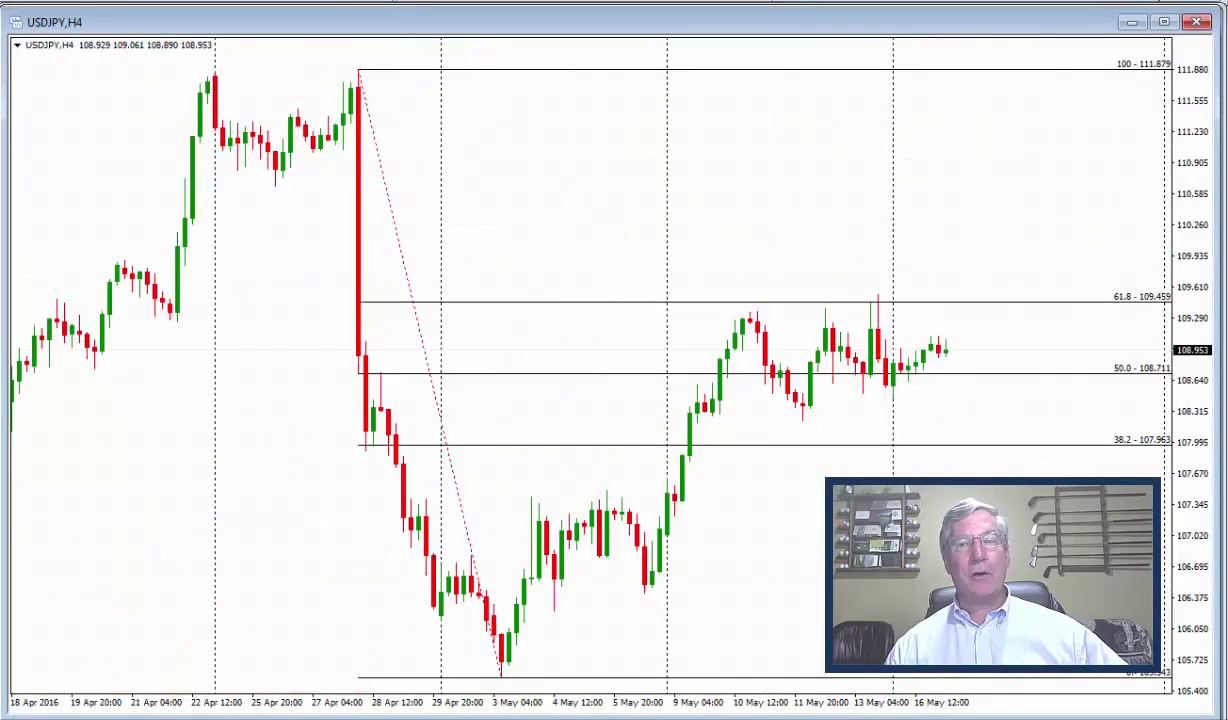
{"action": "key", "text": "ctrl+2"}
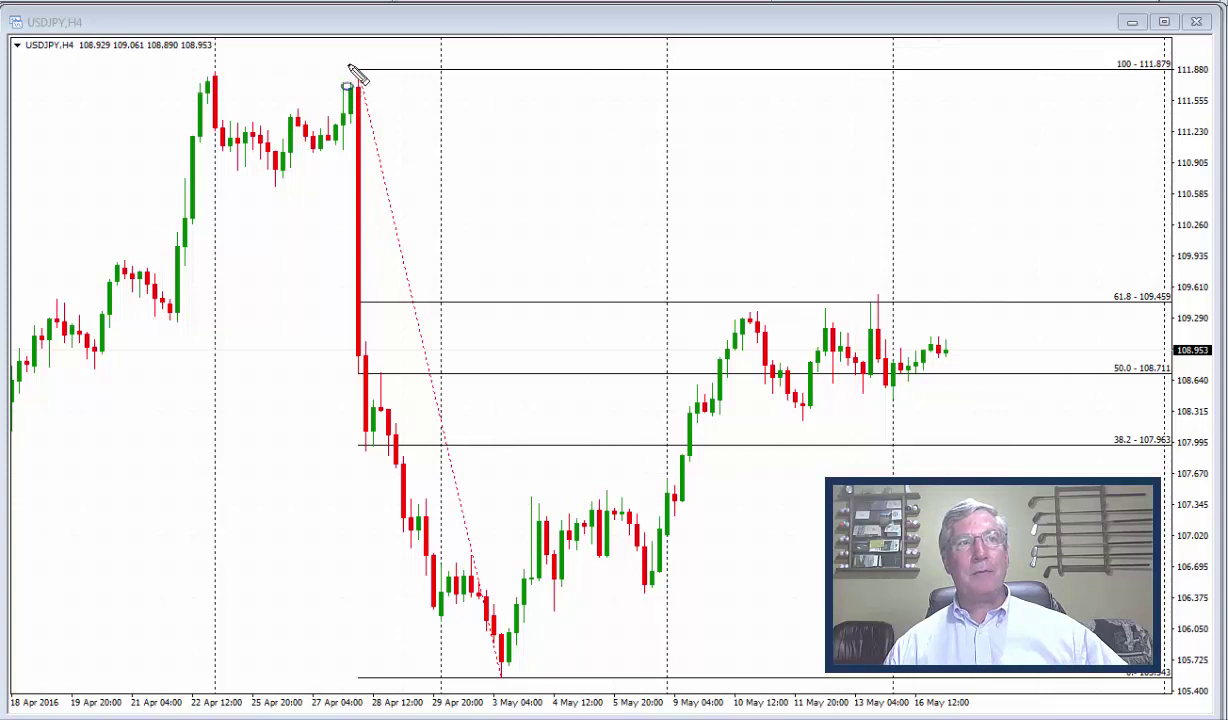
{"action": "mouse_move", "coordinate": [343, 62]}
{"action": "left_mouse_down"}
{"action": "mouse_move", "coordinate": [348, 84]}
{"action": "mouse_move", "coordinate": [374, 100]}
{"action": "left_mouse_up"}
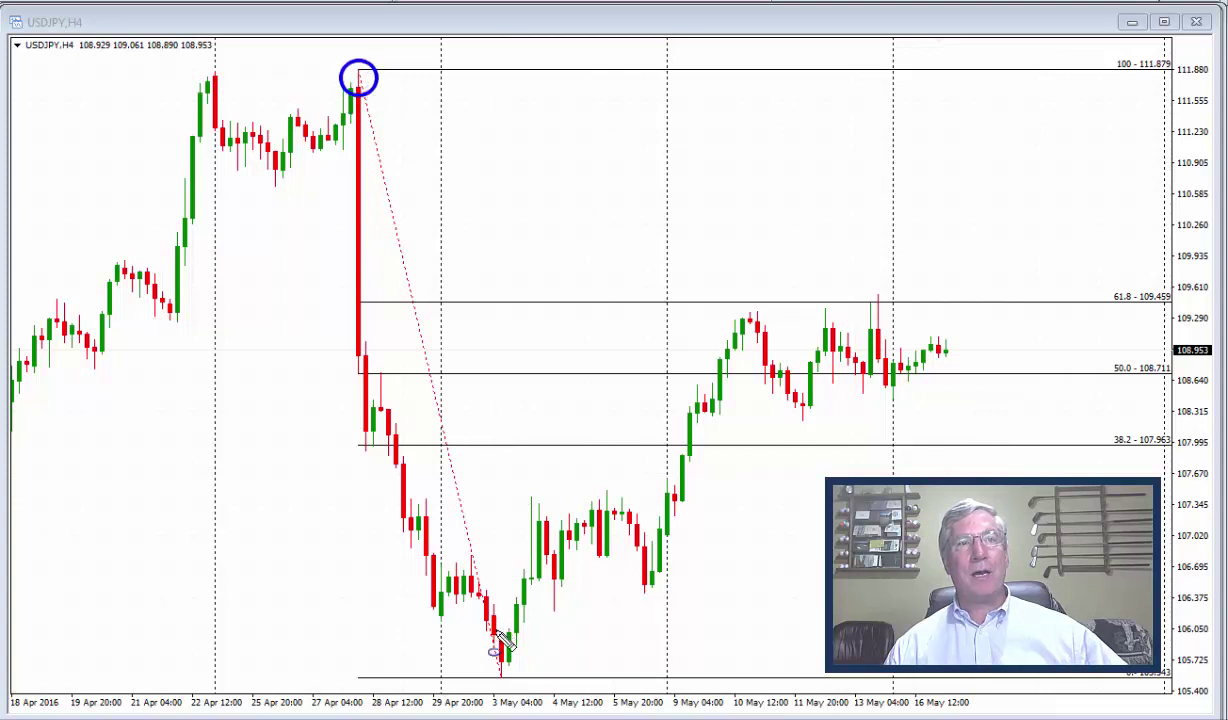
{"action": "mouse_move", "coordinate": [496, 652]}
{"action": "left_mouse_down"}
{"action": "mouse_move", "coordinate": [488, 664]}
{"action": "mouse_move", "coordinate": [513, 657]}
{"action": "left_mouse_up"}
{"action": "mouse_move", "coordinate": [1062, 284]}
{"action": "left_mouse_down"}
{"action": "mouse_move", "coordinate": [1130, 312]}
{"action": "mouse_move", "coordinate": [1078, 297]}
{"action": "left_mouse_up"}
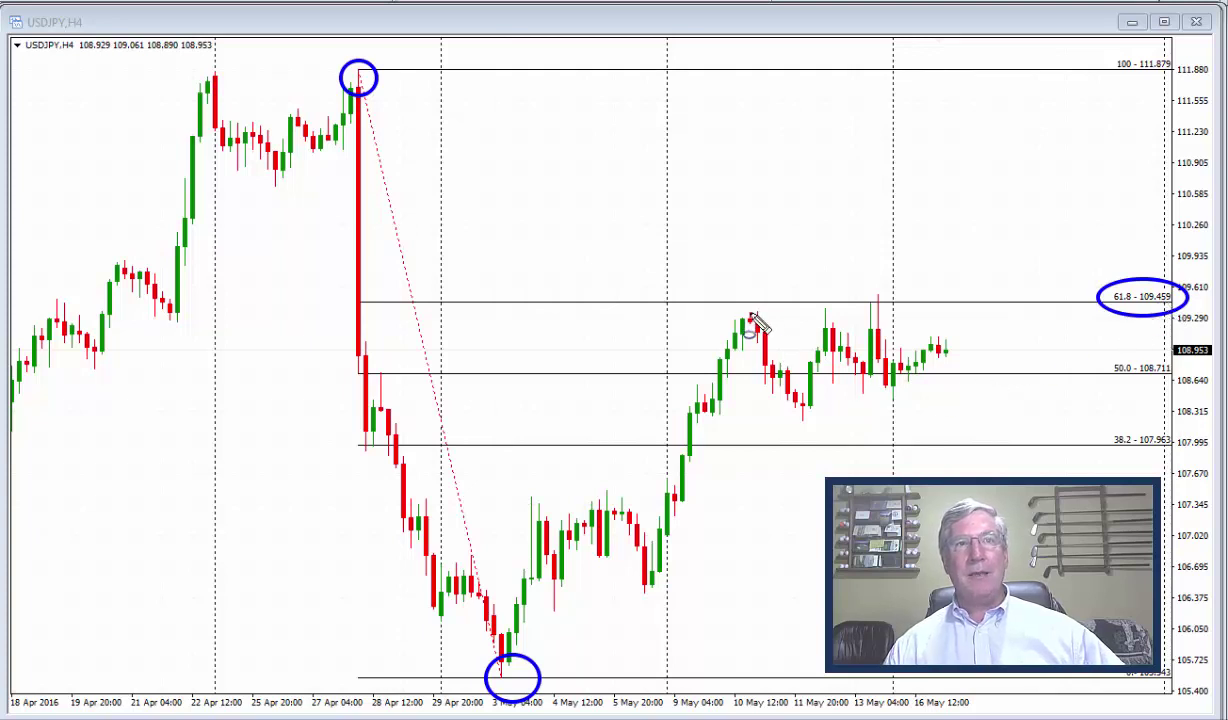
Circle the 10 May high in blue, and draw red arrows along the rally into it and toward the 61.8 level label
{"action": "left_click_drag", "start_coordinate": [736, 304], "coordinate": [773, 333]}
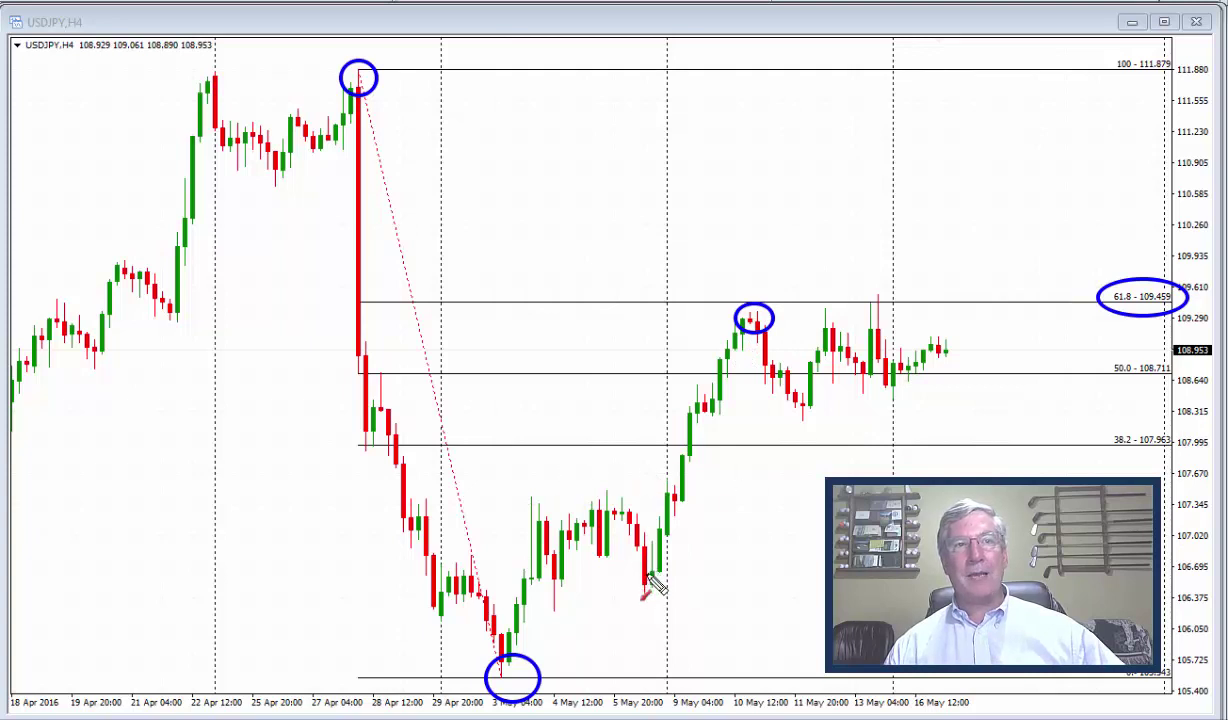
{"action": "mouse_move", "coordinate": [645, 578]}
{"action": "left_mouse_down"}
{"action": "mouse_move", "coordinate": [745, 330]}
{"action": "mouse_move", "coordinate": [760, 322]}
{"action": "left_mouse_up"}
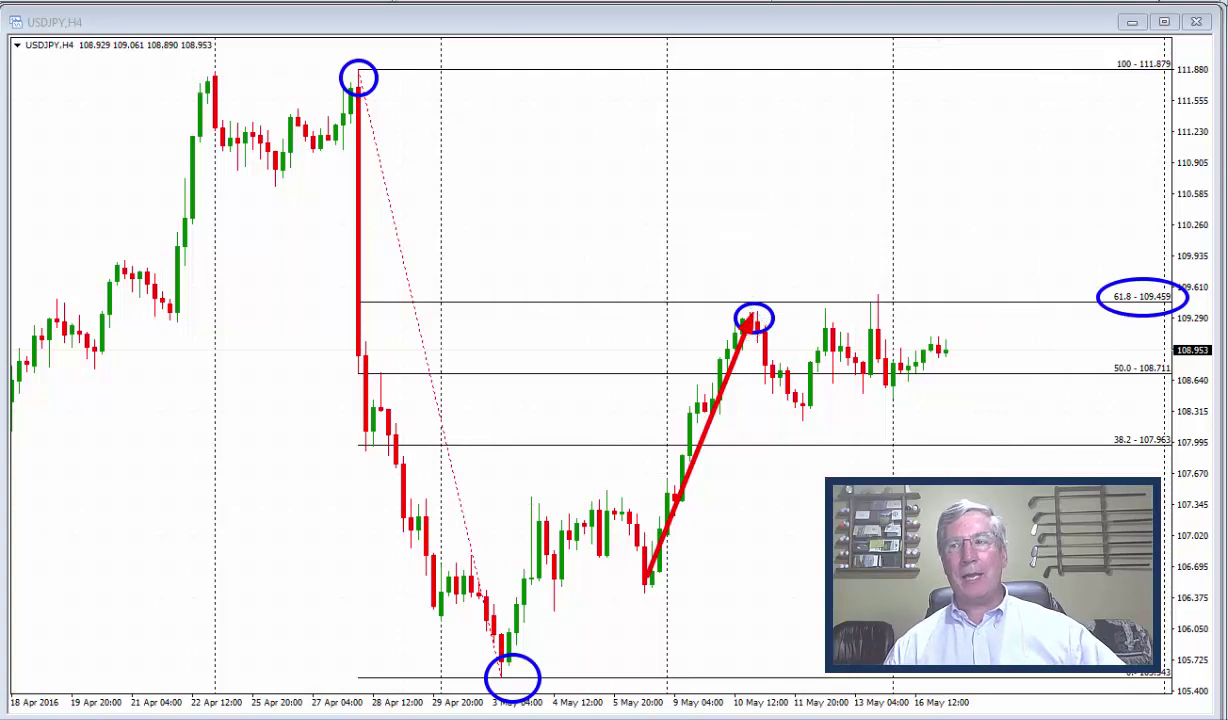
{"action": "left_click_drag", "start_coordinate": [1045, 268], "coordinate": [1115, 297]}
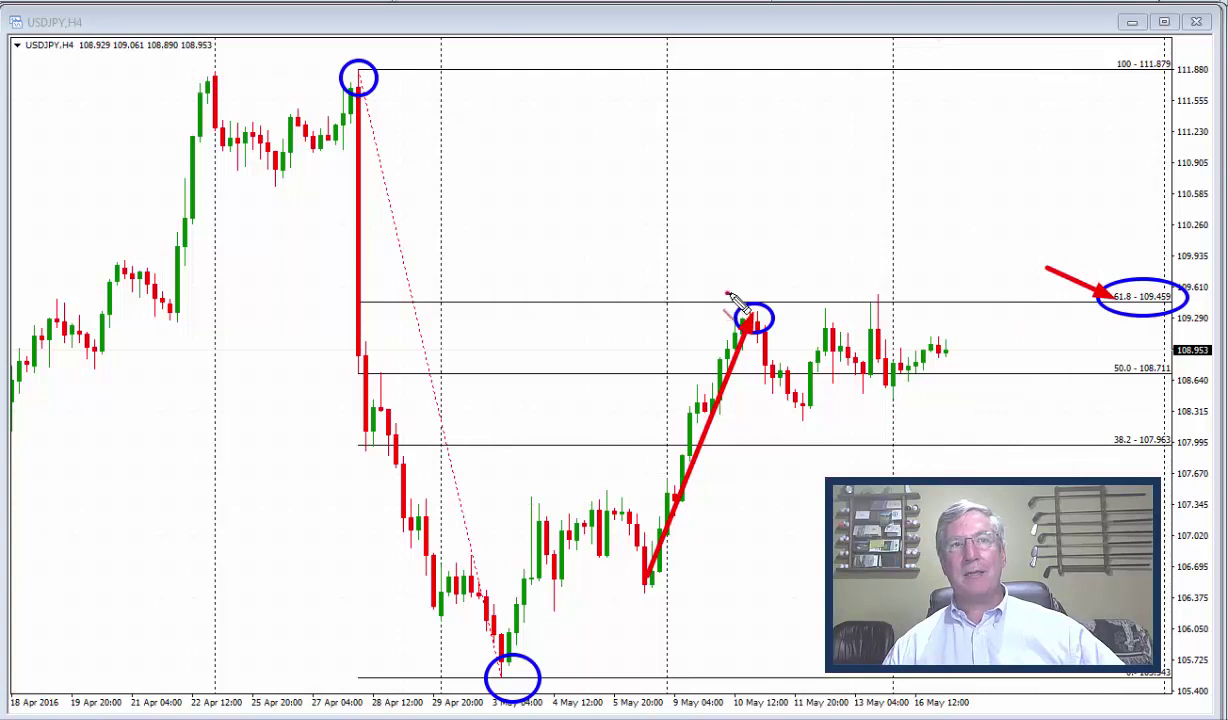
Mark the stop with a short red line just above the 61.8 level and draw an arrow down the decline from the 10 May high
{"action": "left_click_drag", "start_coordinate": [727, 294], "coordinate": [780, 295]}
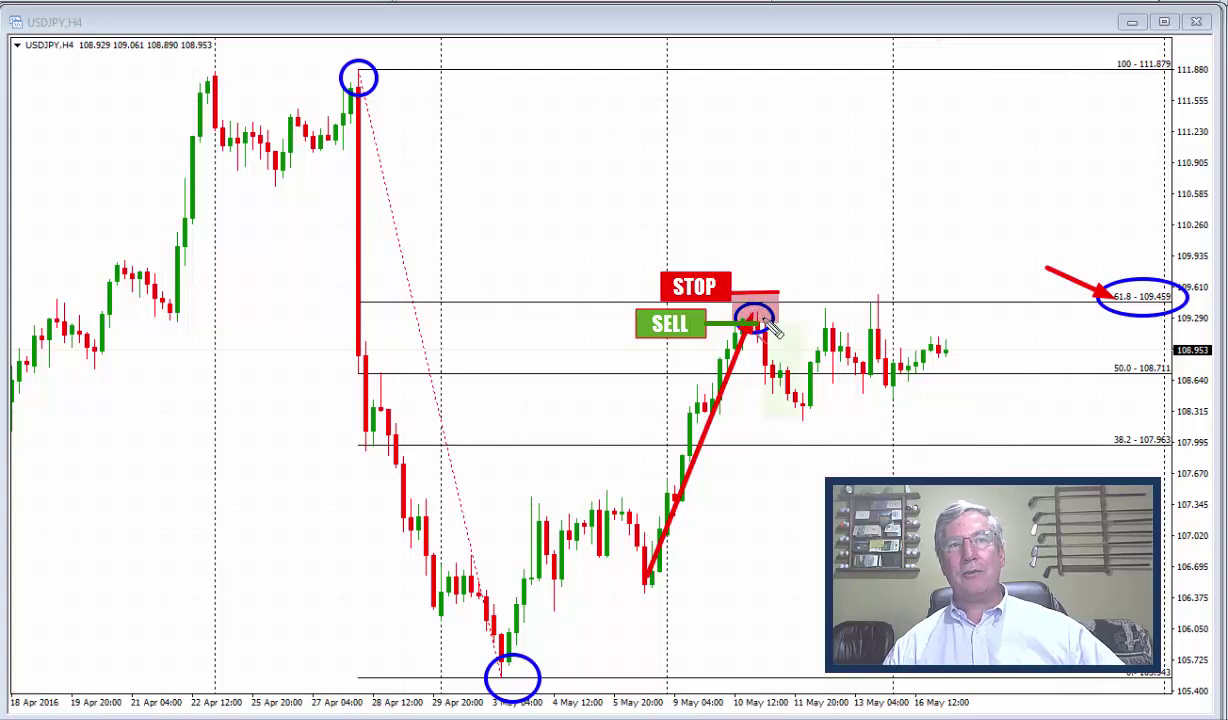
{"action": "left_click_drag", "start_coordinate": [764, 323], "coordinate": [806, 420]}
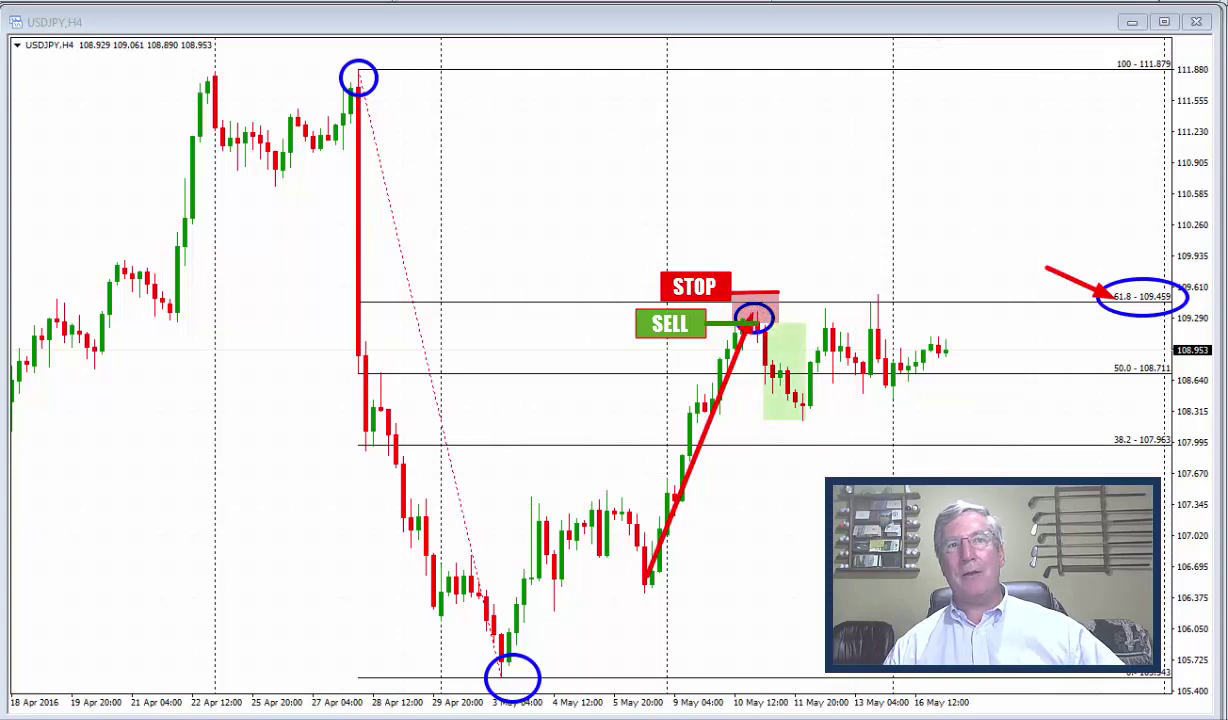
{"action": "mouse_move", "coordinate": [755, 318]}
{"action": "left_mouse_down"}
{"action": "mouse_move", "coordinate": [810, 424]}
{"action": "mouse_move", "coordinate": [800, 412]}
{"action": "left_mouse_up"}
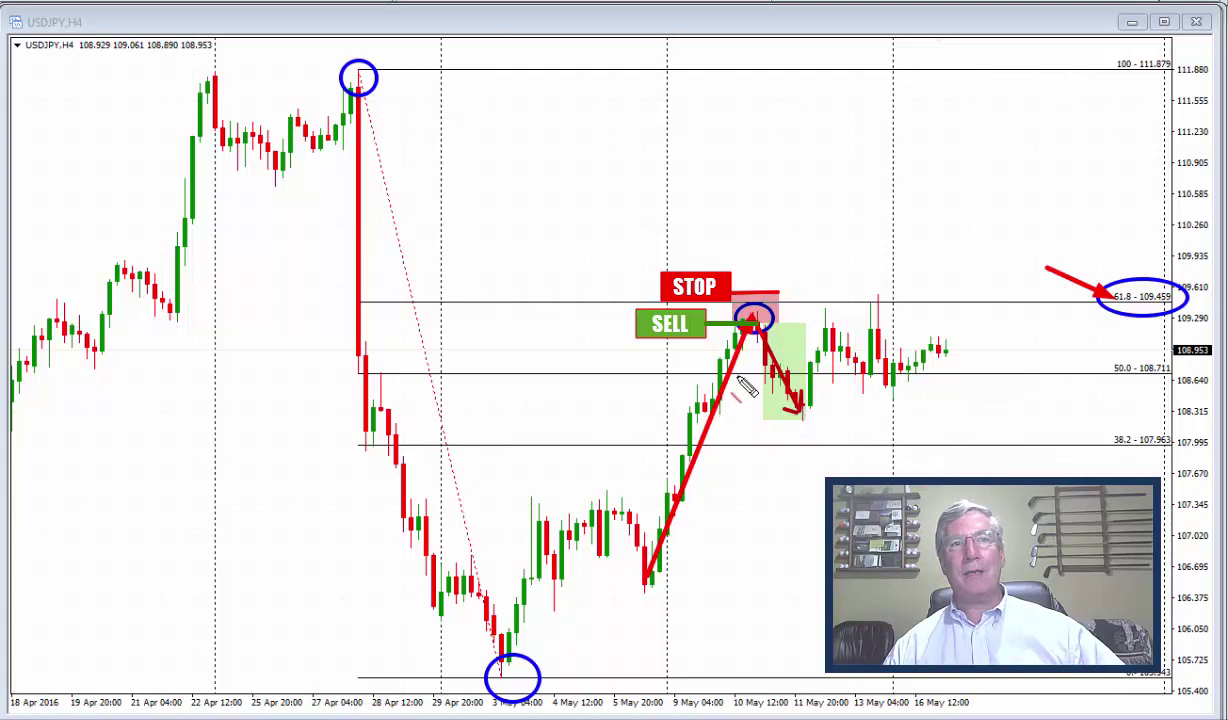
Draw a horizontal red arrow through the sideways candles just above the 50.0 level, and point arrows at the 61.8 label and the stop line
{"action": "mouse_move", "coordinate": [735, 367]}
{"action": "left_mouse_down"}
{"action": "mouse_move", "coordinate": [955, 370]}
{"action": "mouse_move", "coordinate": [944, 373]}
{"action": "left_mouse_up"}
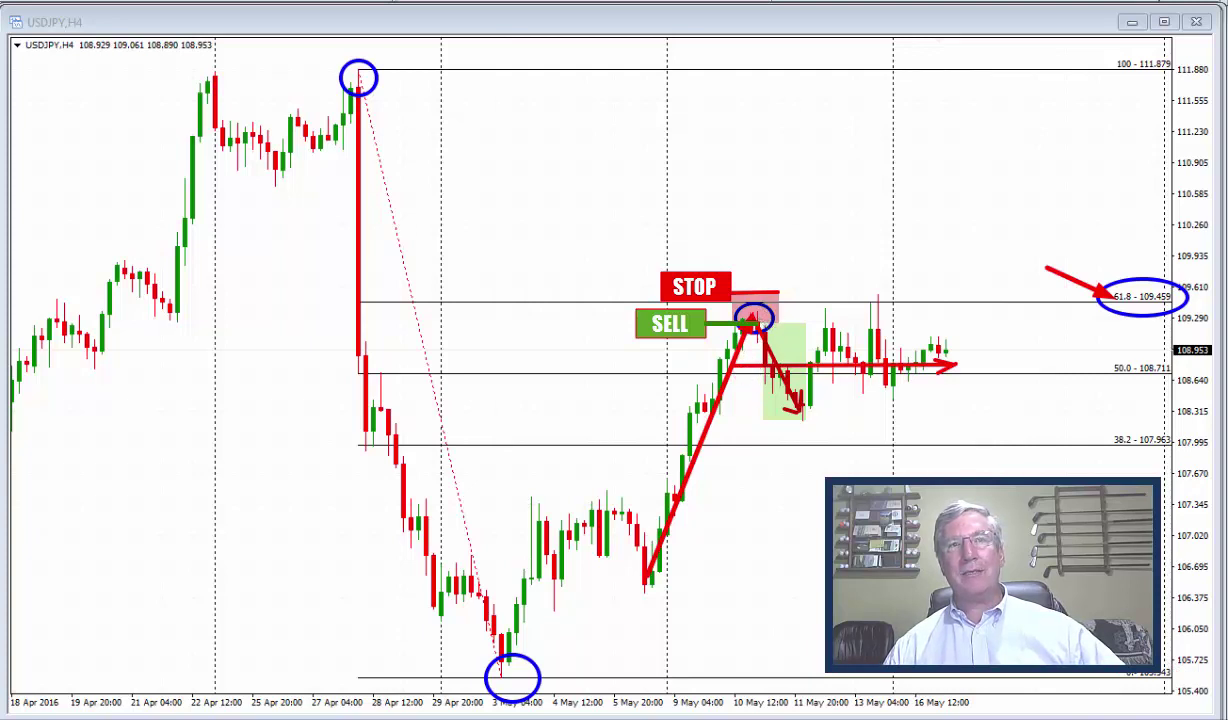
{"action": "left_click_drag", "start_coordinate": [1120, 238], "coordinate": [1130, 280]}
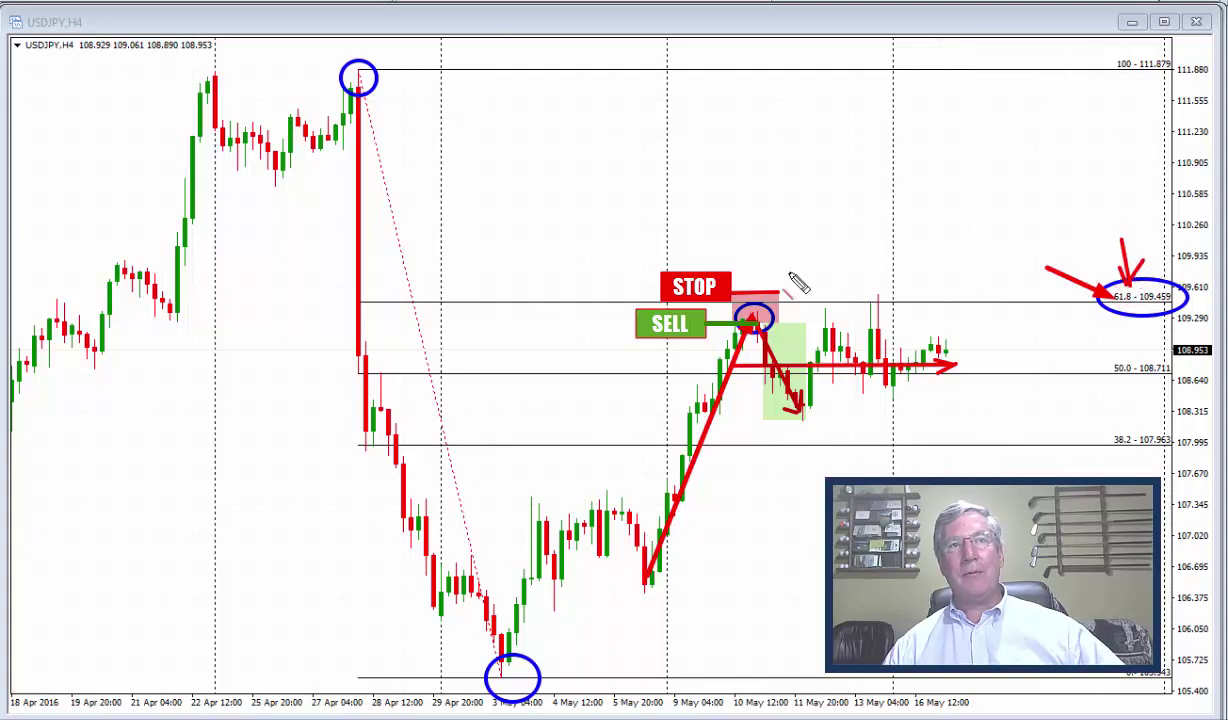
{"action": "mouse_move", "coordinate": [786, 263]}
{"action": "left_mouse_down"}
{"action": "mouse_move", "coordinate": [764, 300]}
{"action": "mouse_move", "coordinate": [748, 290]}
{"action": "mouse_move", "coordinate": [768, 282]}
{"action": "left_mouse_up"}
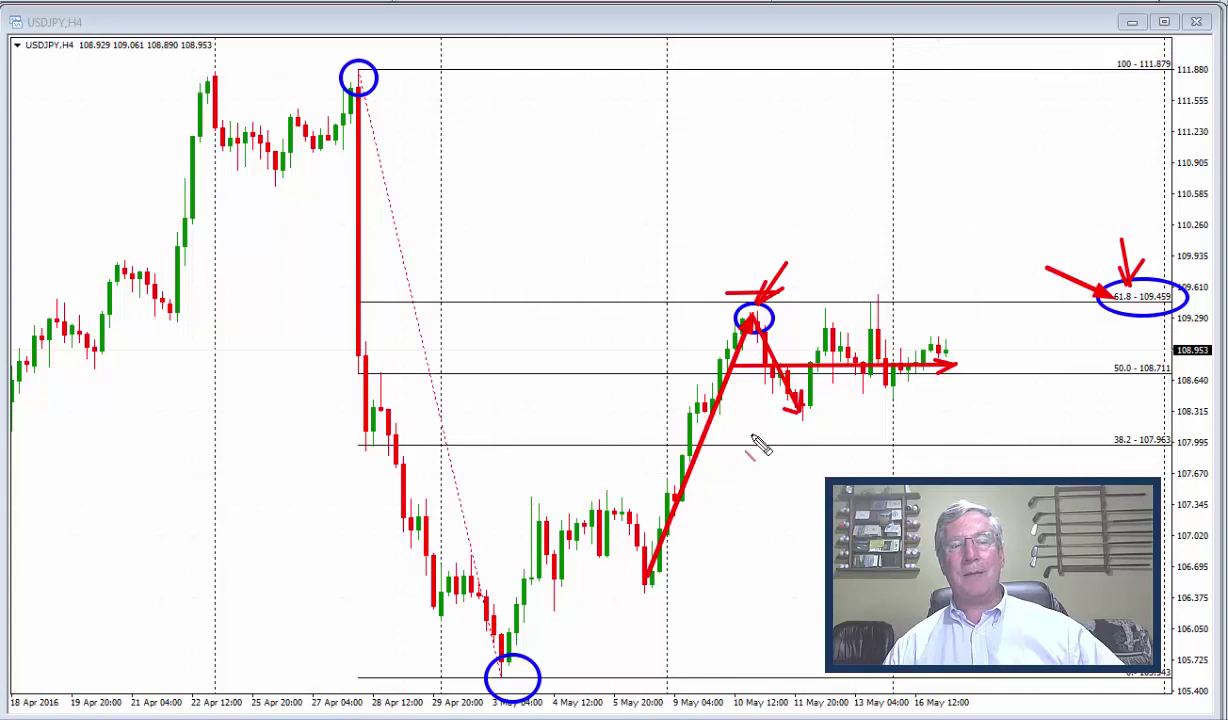
Return to the unmarked USDJPY H1 chart and draw red arrows for the 10 May high, a fall to the 6 May low level, and the preceding rally
{"action": "key", "text": "Escape"}
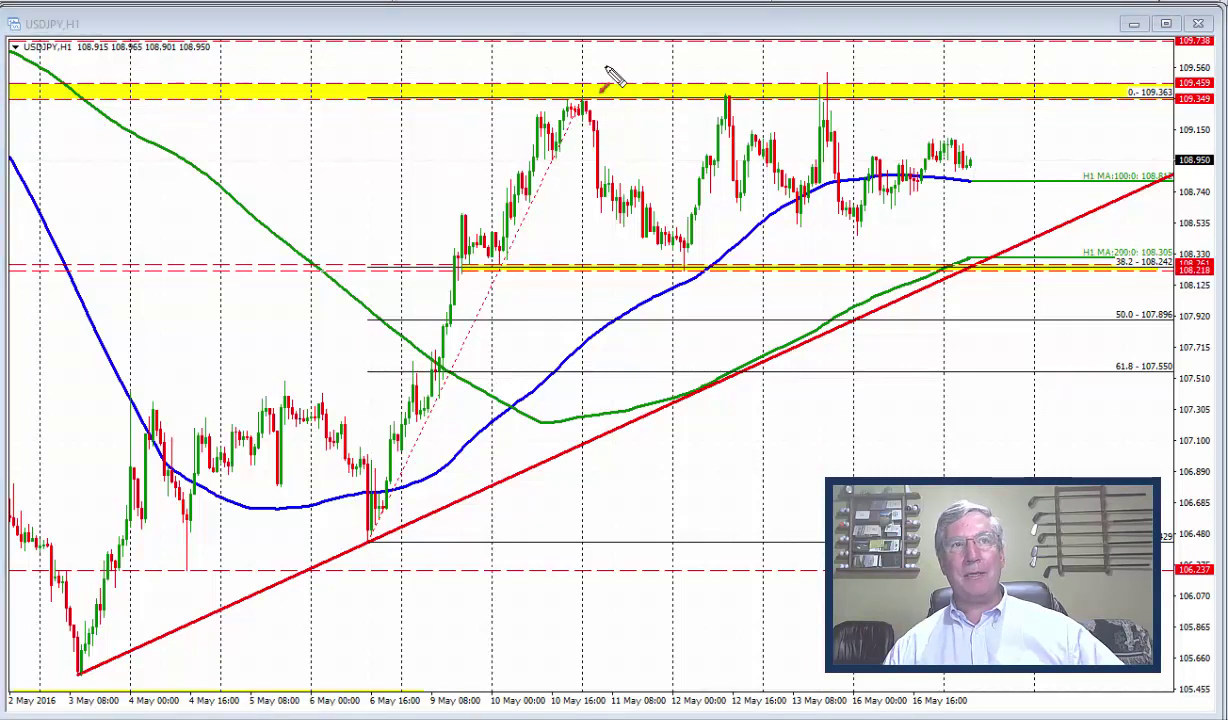
{"action": "left_click_drag", "start_coordinate": [604, 64], "coordinate": [586, 100]}
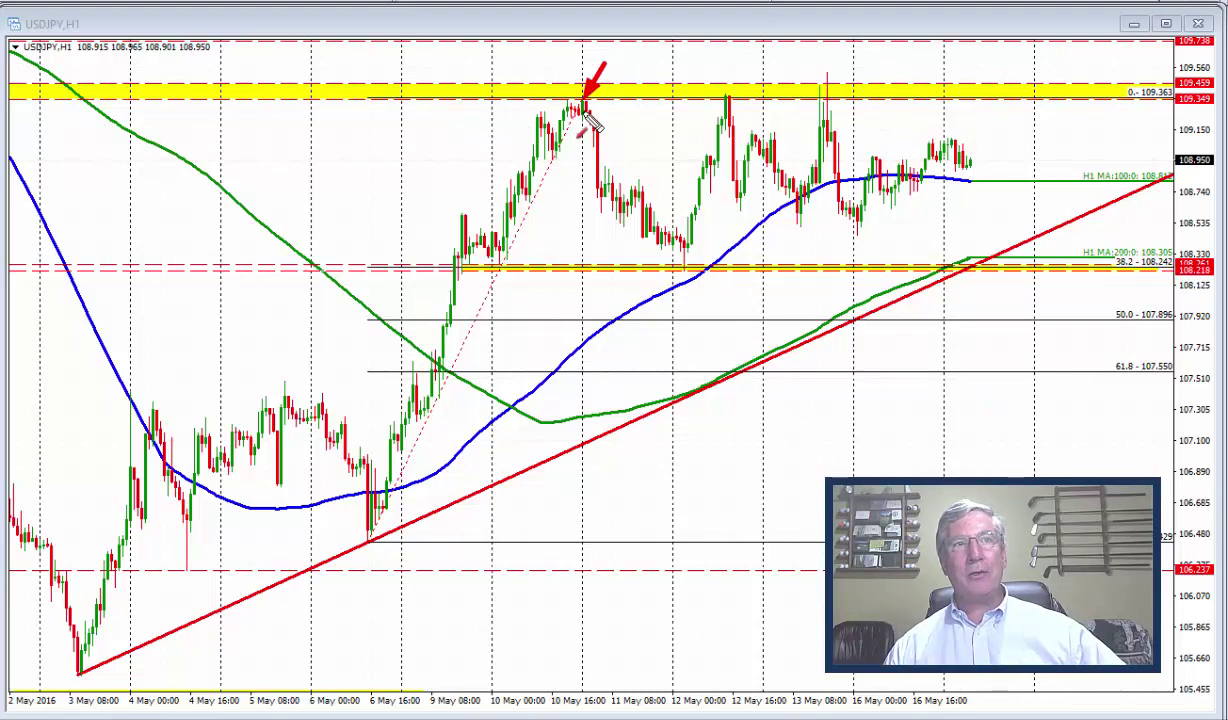
{"action": "mouse_move", "coordinate": [582, 100]}
{"action": "left_mouse_down"}
{"action": "mouse_move", "coordinate": [745, 445]}
{"action": "mouse_move", "coordinate": [806, 541]}
{"action": "left_mouse_up"}
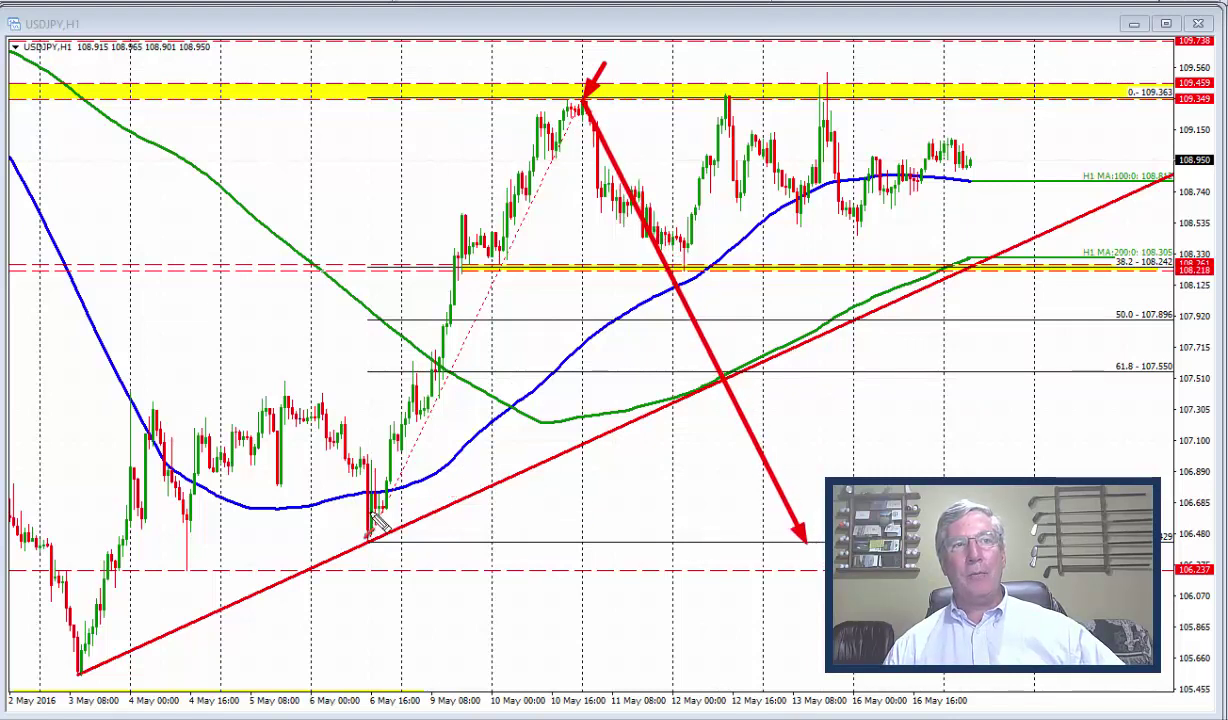
{"action": "mouse_move", "coordinate": [368, 530]}
{"action": "left_mouse_down"}
{"action": "mouse_move", "coordinate": [523, 172]}
{"action": "mouse_move", "coordinate": [577, 108]}
{"action": "mouse_move", "coordinate": [568, 102]}
{"action": "left_mouse_up"}
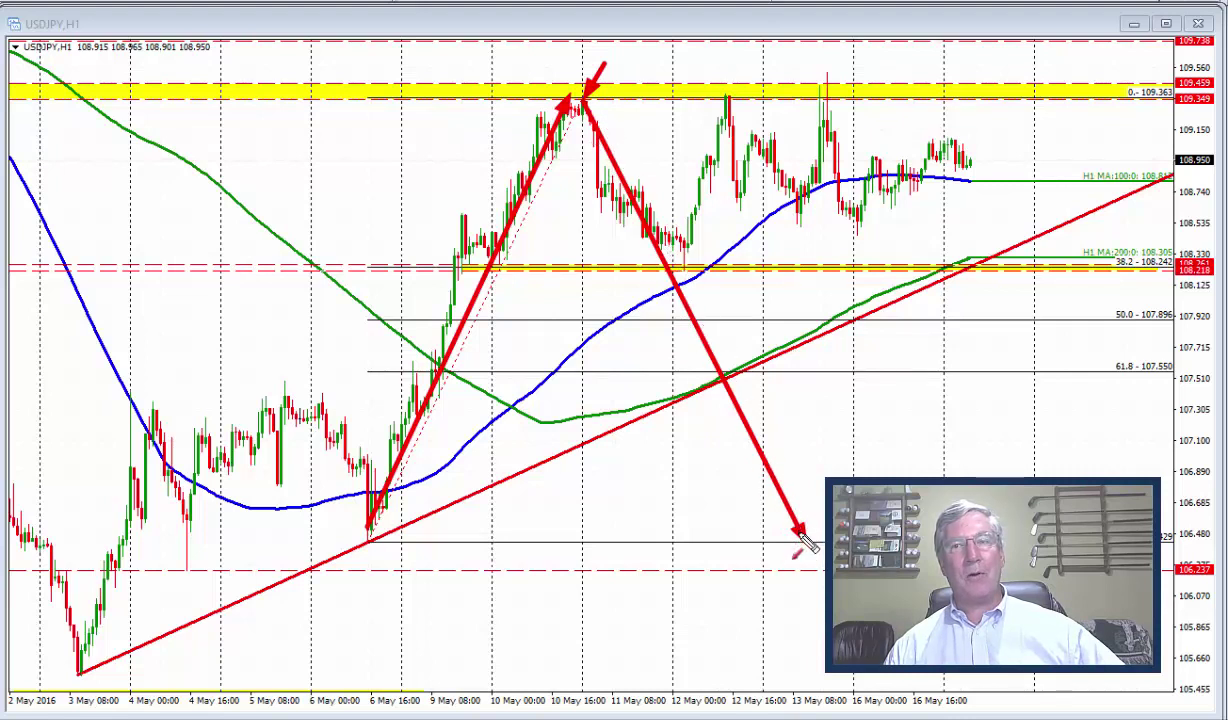
Clear the chart annotations, trace the rally from the 6 May low to the 10 May high with a red arrow, and erase it
{"action": "key", "text": "Escape"}
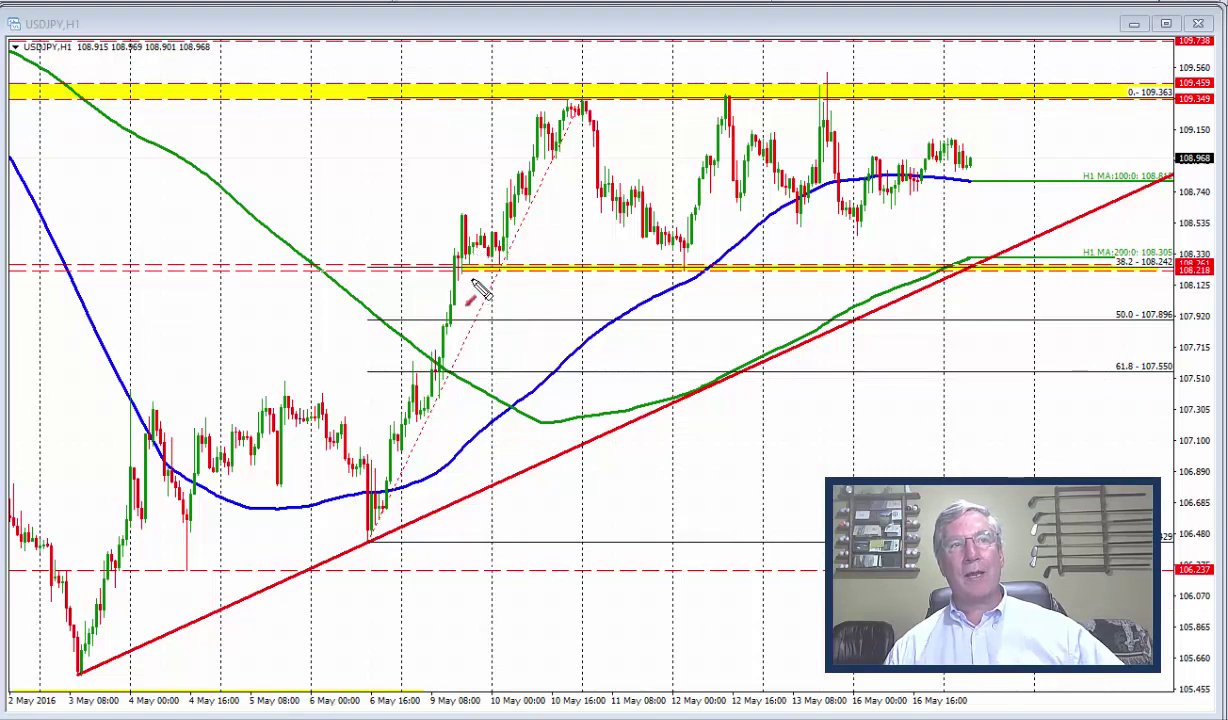
{"action": "left_click_drag", "start_coordinate": [369, 540], "coordinate": [580, 103]}
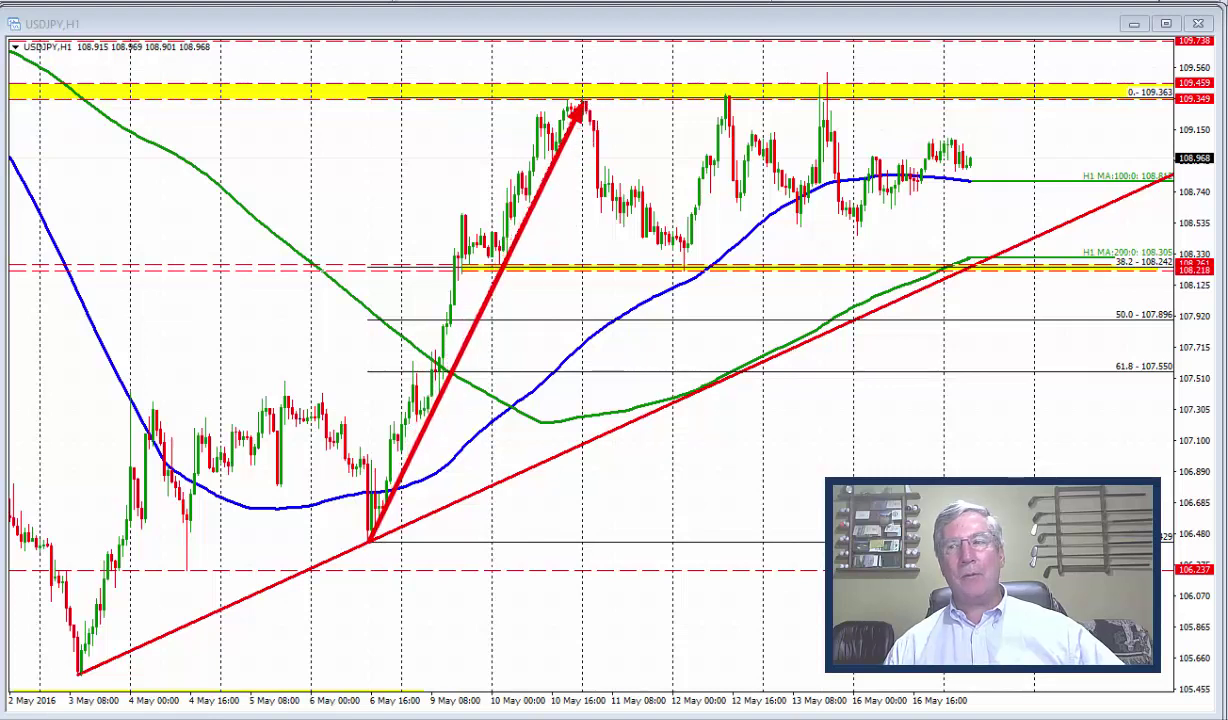
{"action": "key", "text": "Escape"}
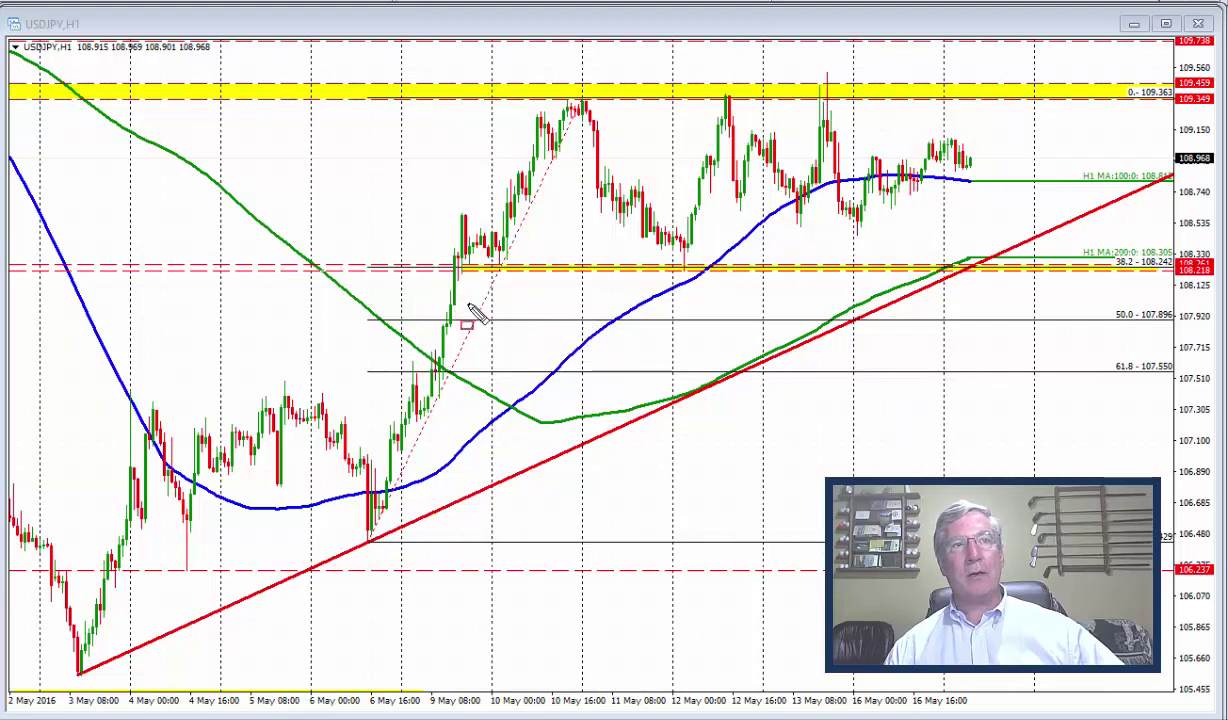
Mark the 9 and 10 May lows at the 38.2 zone with upward red arrows and a connecting line, and draw an arrow to the 10 May high
{"action": "left_click_drag", "start_coordinate": [472, 305], "coordinate": [473, 266]}
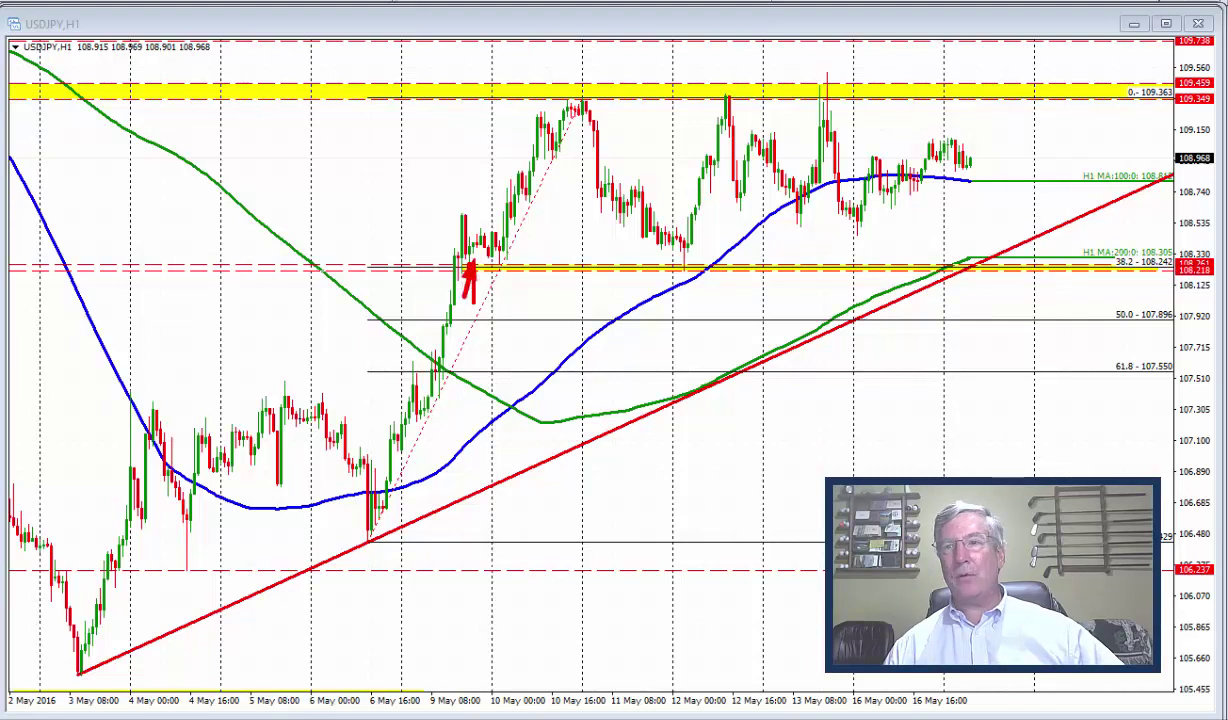
{"action": "key", "text": "ctrl+z"}
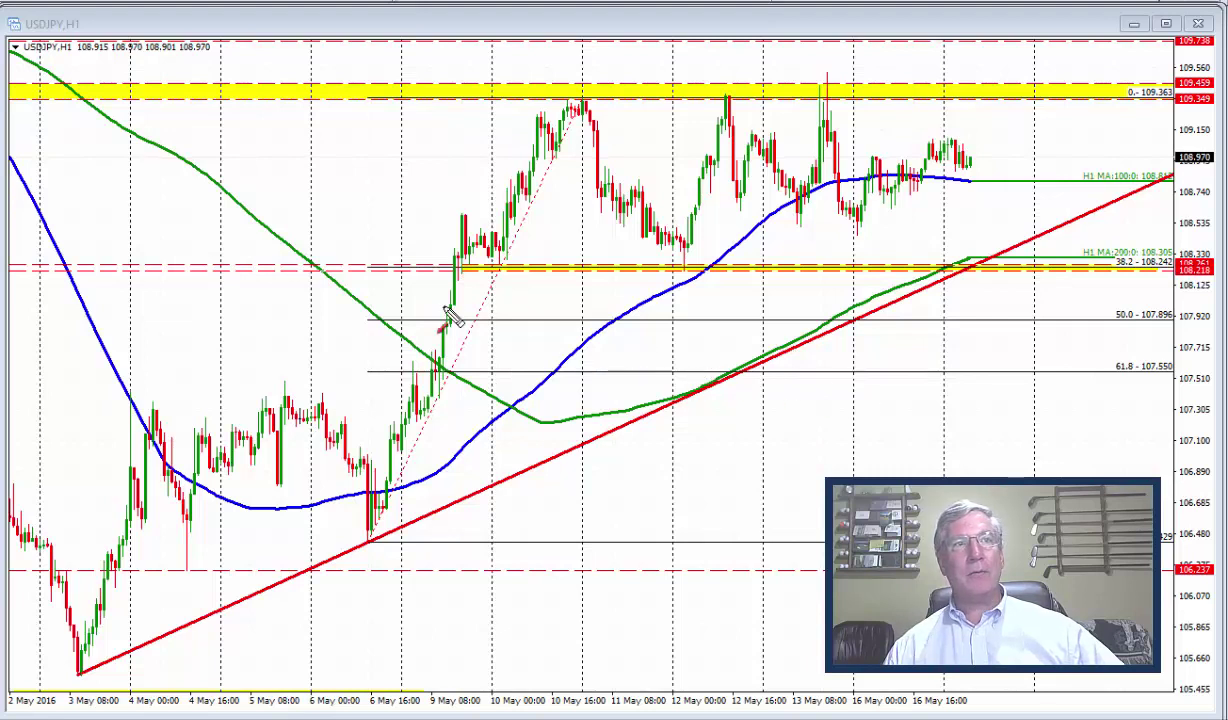
{"action": "left_click_drag", "start_coordinate": [460, 316], "coordinate": [477, 298]}
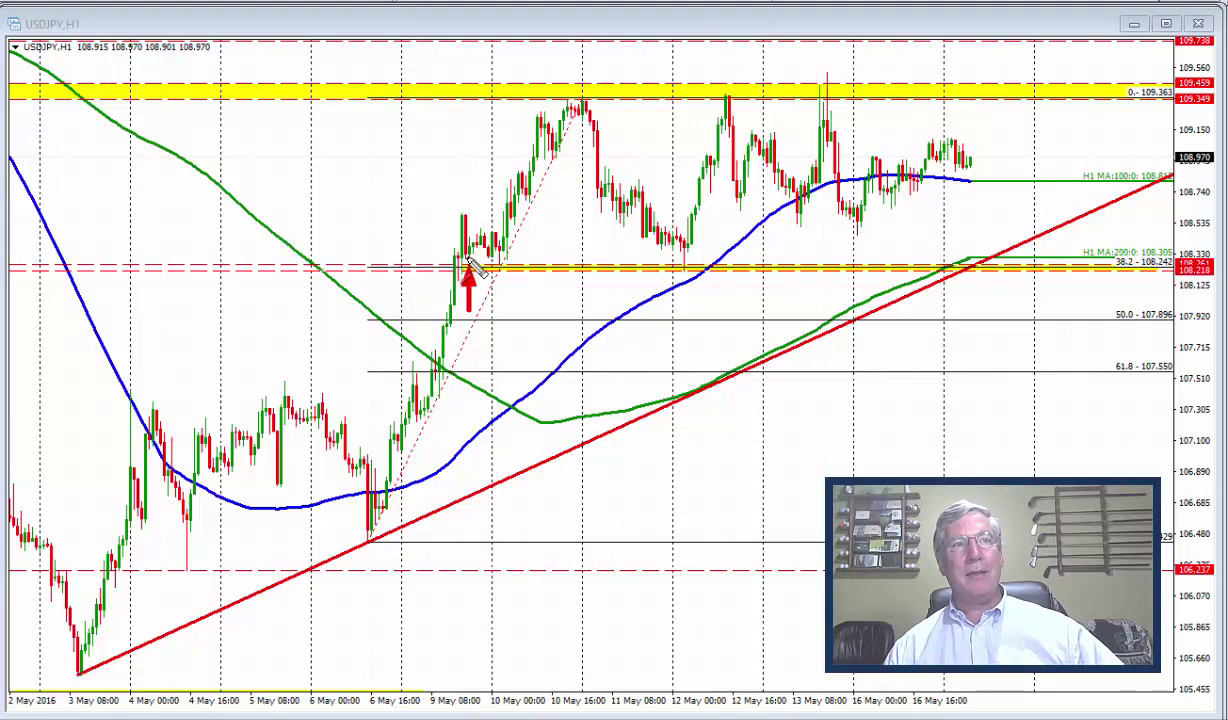
{"action": "left_click_drag", "start_coordinate": [478, 254], "coordinate": [486, 236]}
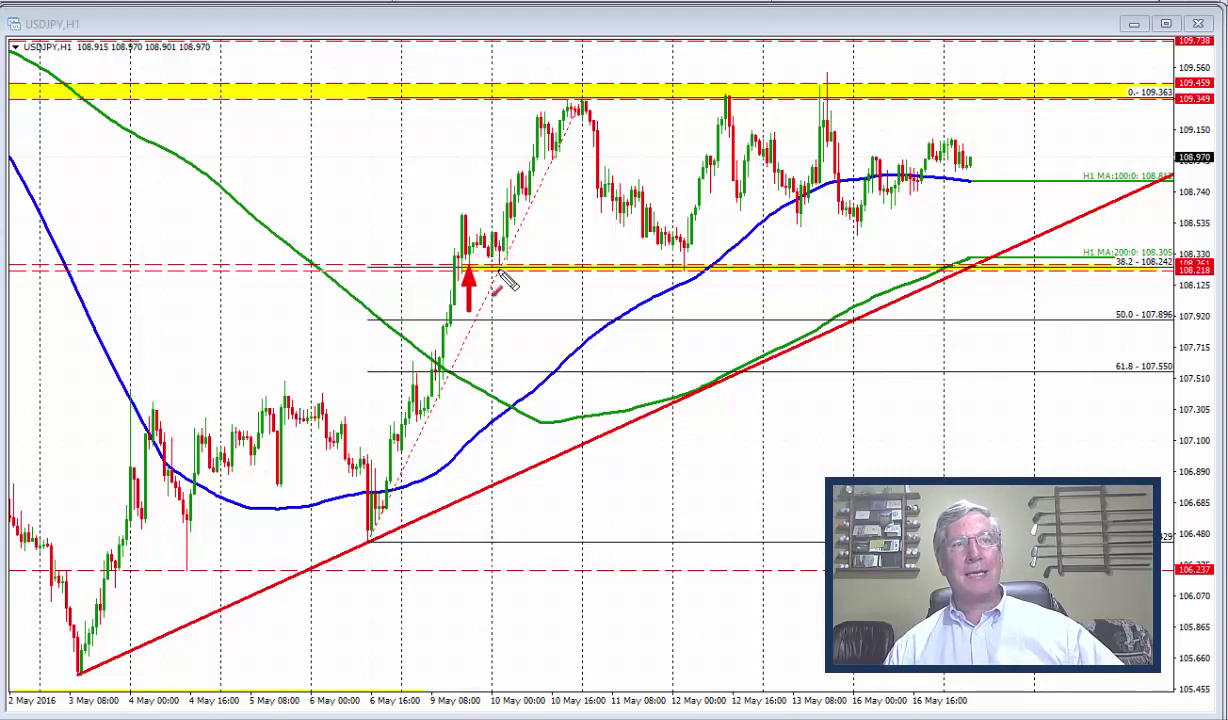
{"action": "left_click_drag", "start_coordinate": [500, 312], "coordinate": [500, 268]}
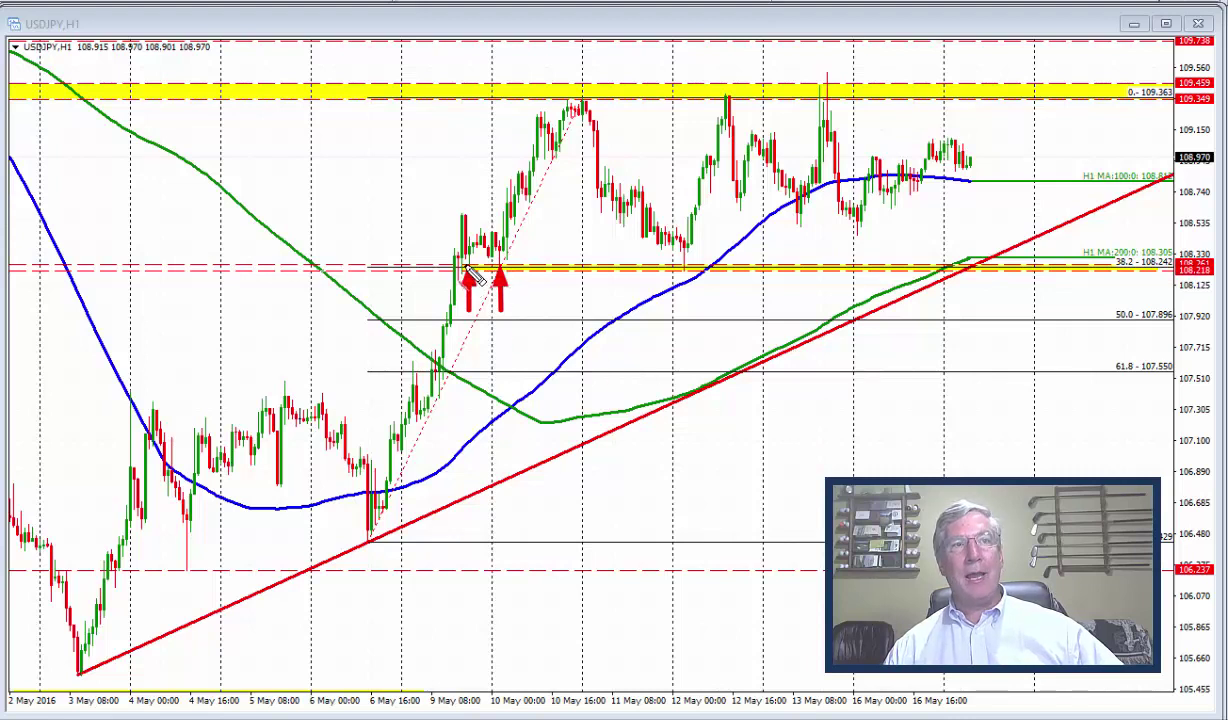
{"action": "left_click_drag", "start_coordinate": [466, 266], "coordinate": [508, 265]}
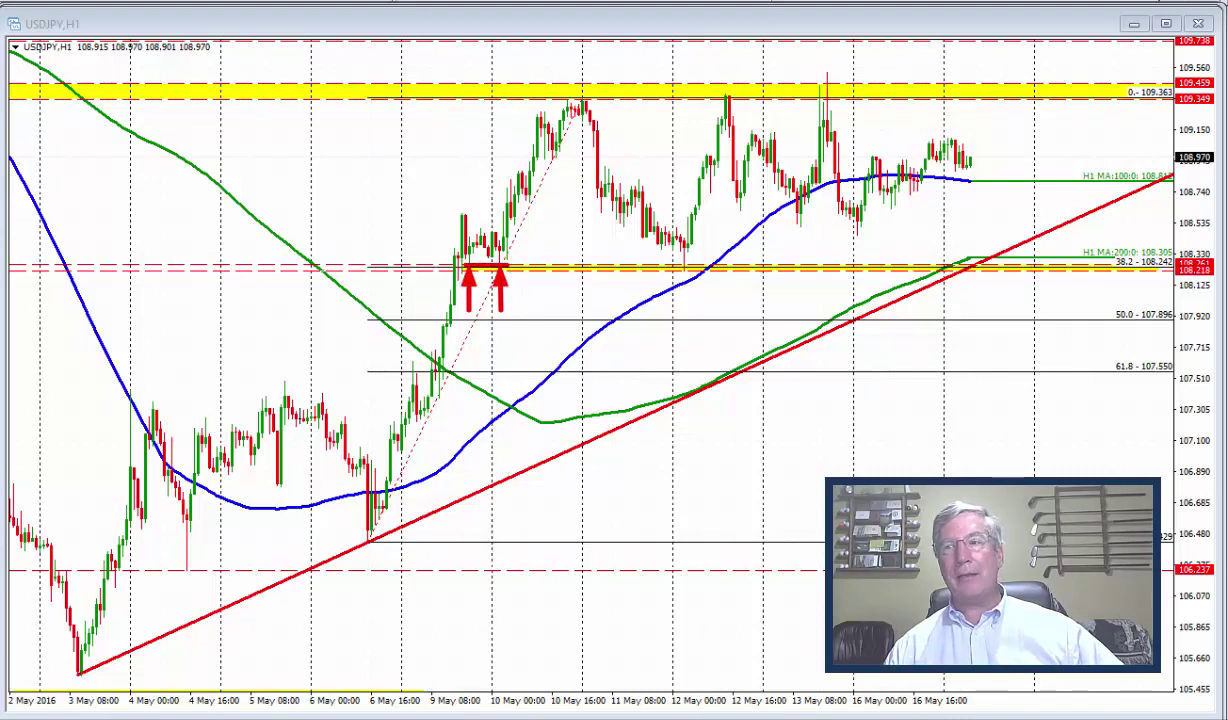
{"action": "left_click_drag", "start_coordinate": [500, 260], "coordinate": [580, 102]}
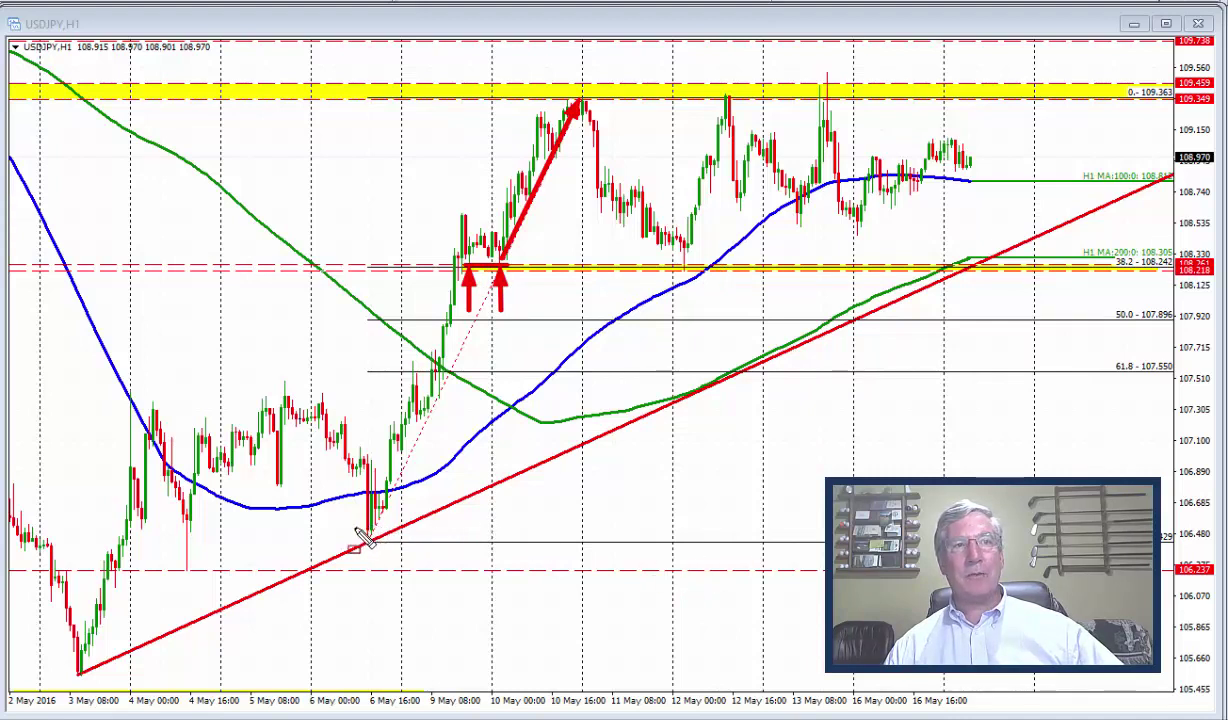
Box the 6 May low, 10 May high and 38.2 level label in red, and point arrows at the 10 May support and the label
{"action": "left_click_drag", "start_coordinate": [352, 530], "coordinate": [390, 557]}
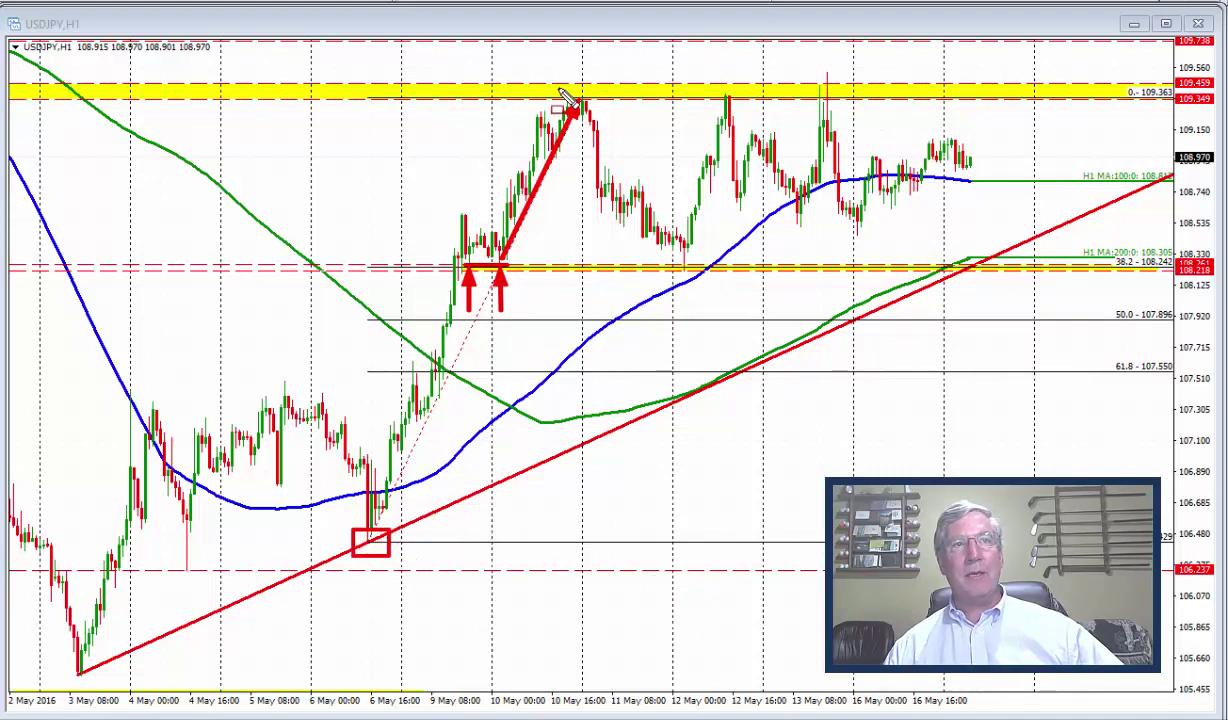
{"action": "left_click_drag", "start_coordinate": [556, 86], "coordinate": [598, 110]}
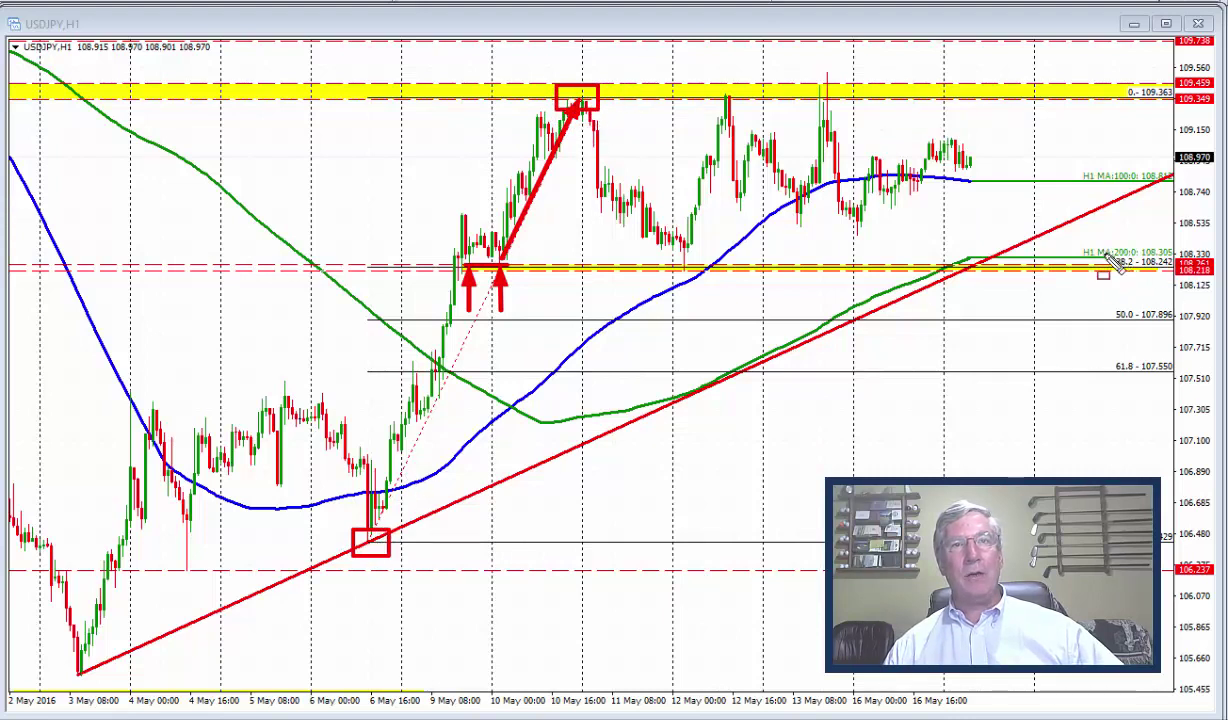
{"action": "left_click_drag", "start_coordinate": [1103, 251], "coordinate": [1180, 279]}
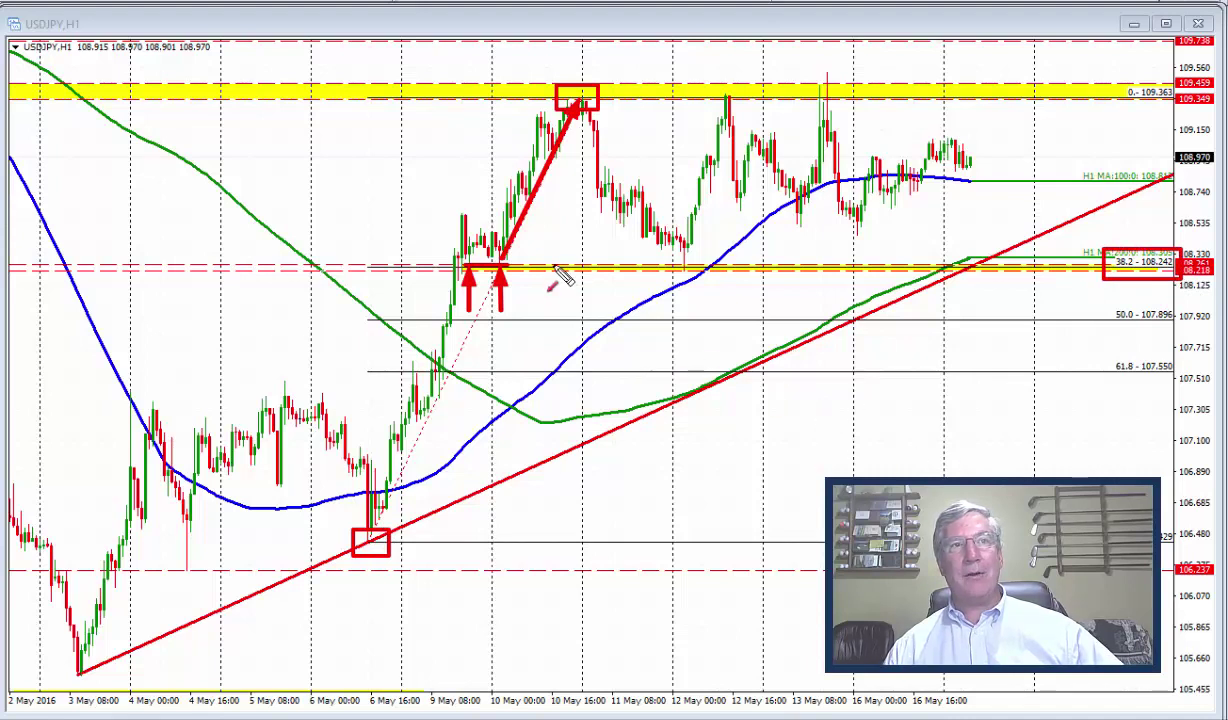
{"action": "left_click_drag", "start_coordinate": [556, 258], "coordinate": [500, 265]}
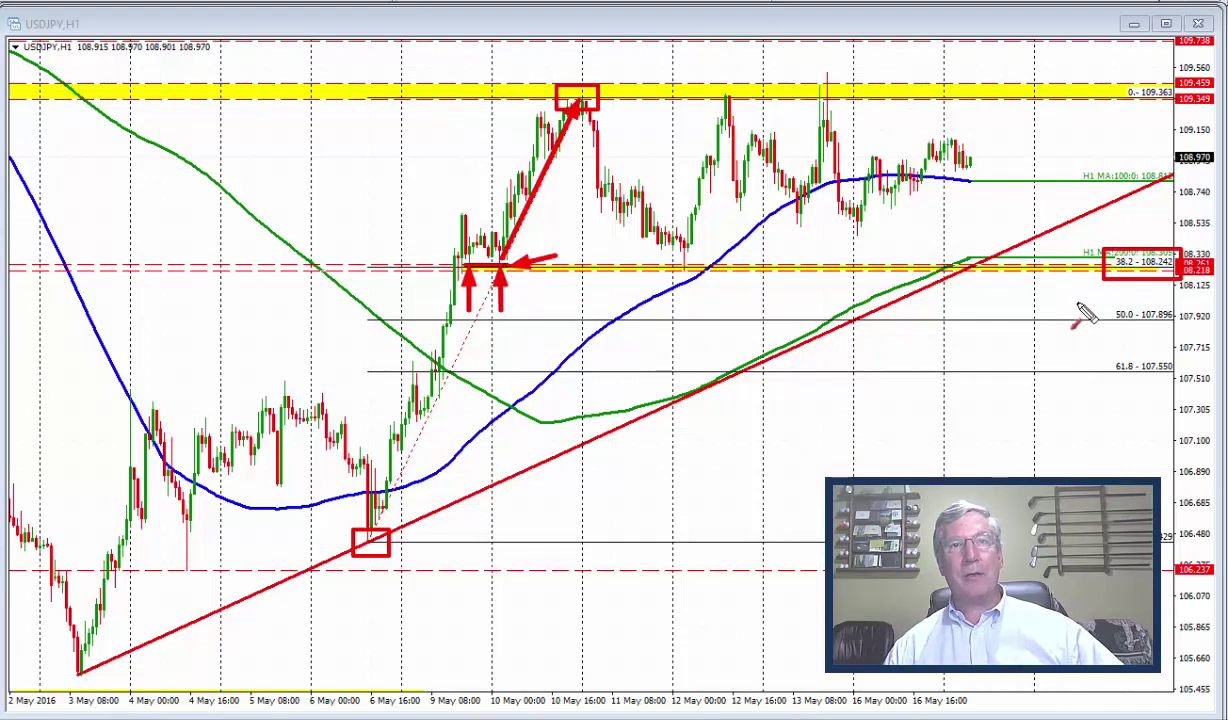
{"action": "left_click_drag", "start_coordinate": [1078, 302], "coordinate": [1115, 268]}
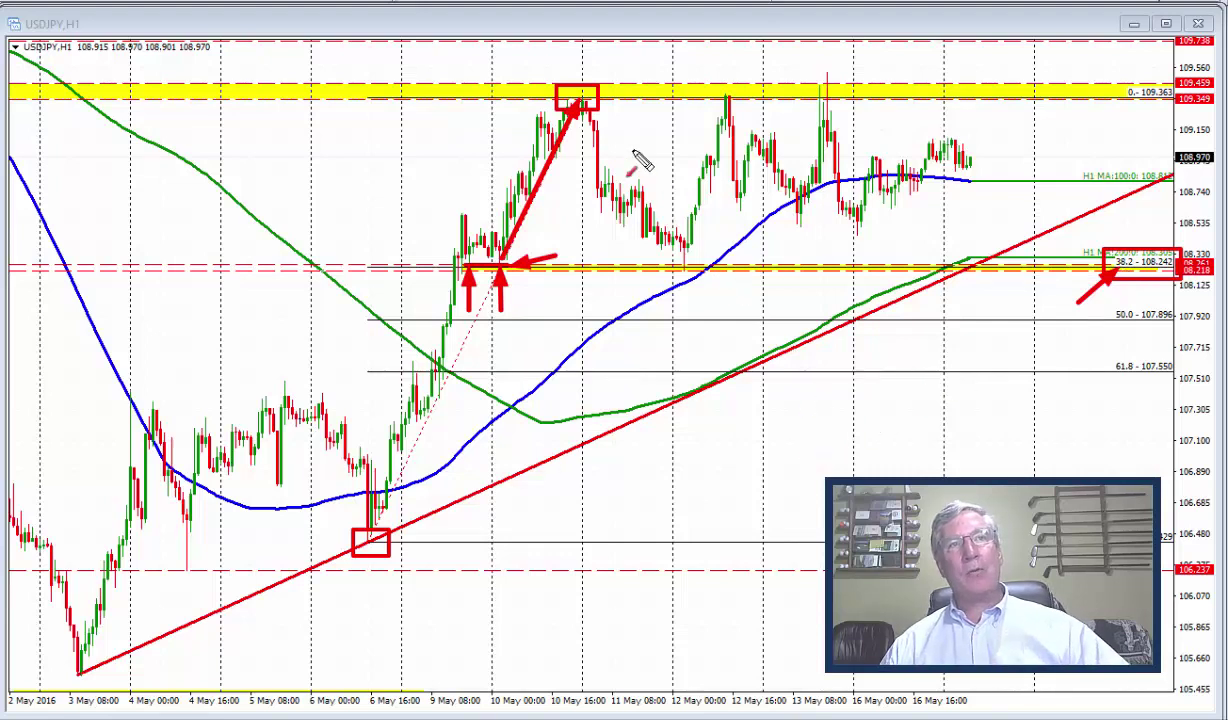
Draw a red arrow down the decline from the 10 May high to the 12 May low, with short arrows pointing at both ends
{"action": "mouse_move", "coordinate": [580, 102]}
{"action": "left_mouse_down"}
{"action": "mouse_move", "coordinate": [650, 236]}
{"action": "mouse_move", "coordinate": [688, 272]}
{"action": "left_mouse_up"}
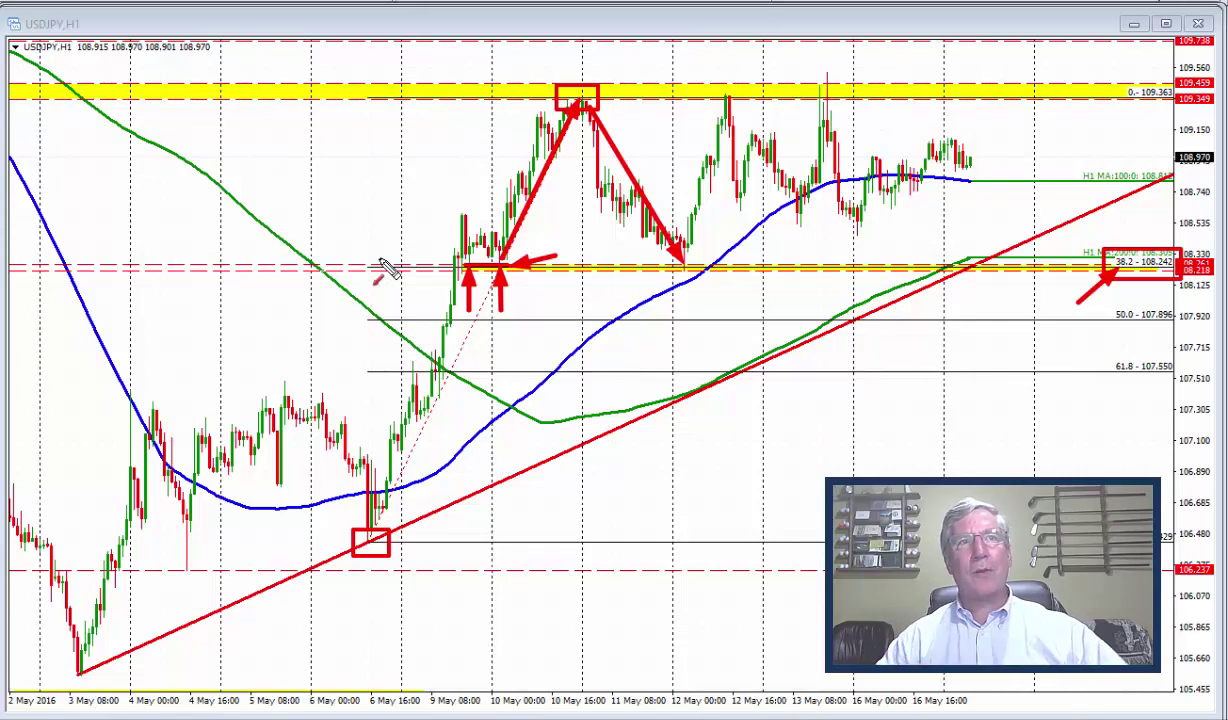
{"action": "left_click_drag", "start_coordinate": [620, 60], "coordinate": [576, 92]}
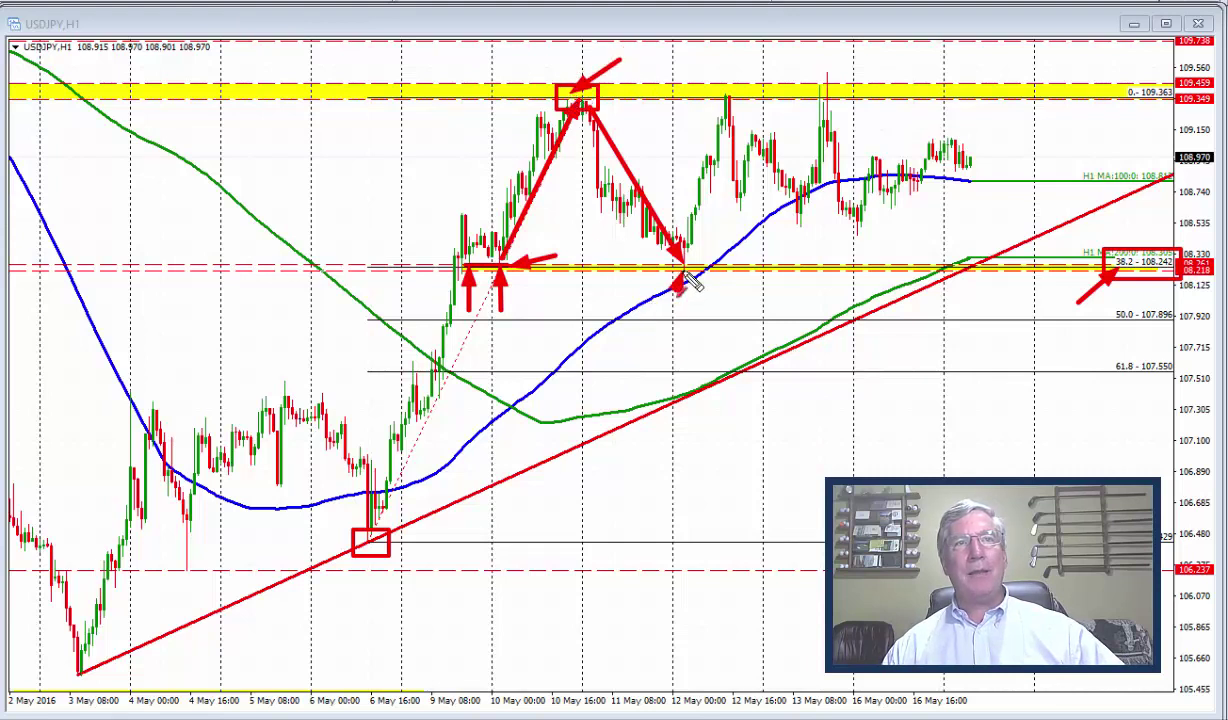
{"action": "left_click_drag", "start_coordinate": [684, 284], "coordinate": [679, 273]}
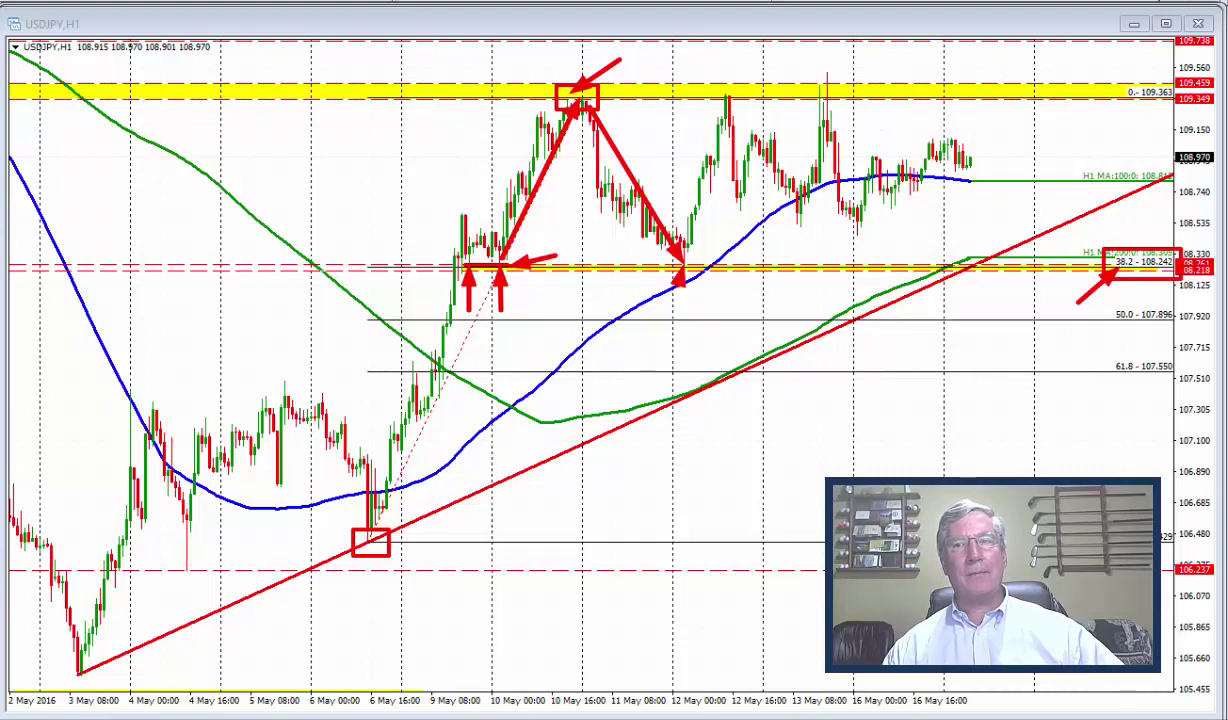
Clear the annotations and mark the range with downward red arrows along the 109.349–109.459 resistance and upward arrows along the 38.2 support zone
{"action": "key", "text": "Escape"}
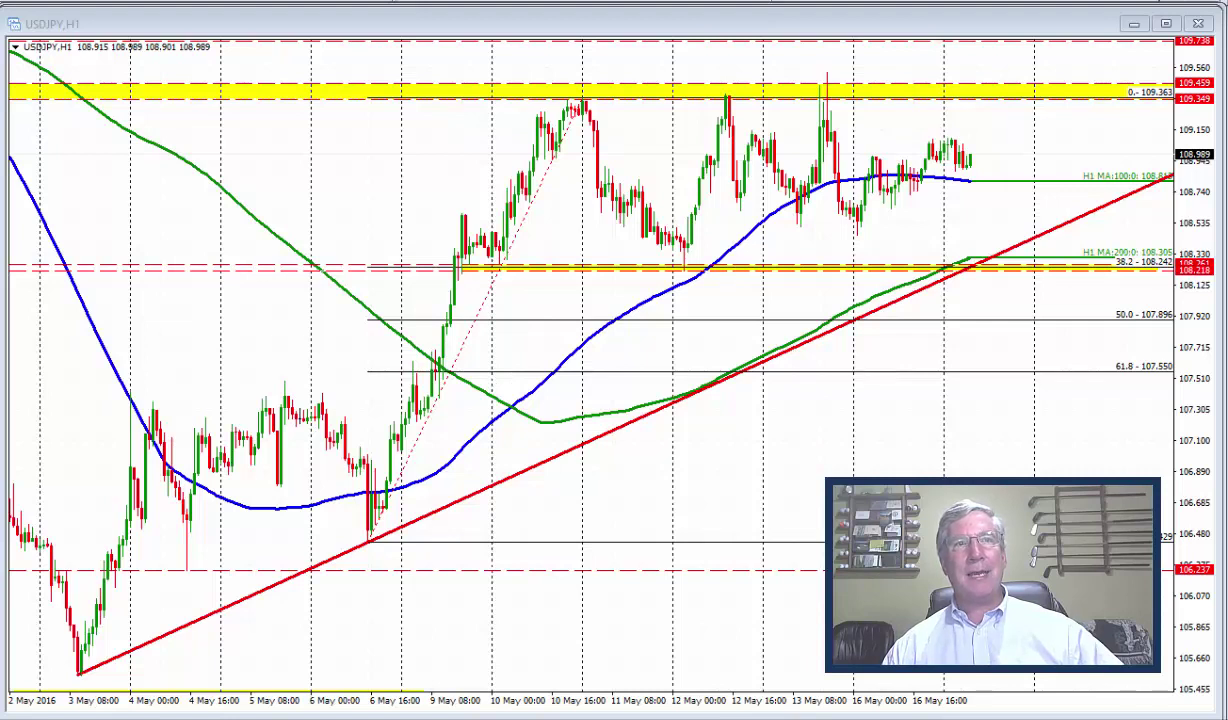
{"action": "left_click_drag", "start_coordinate": [688, 318], "coordinate": [689, 272]}
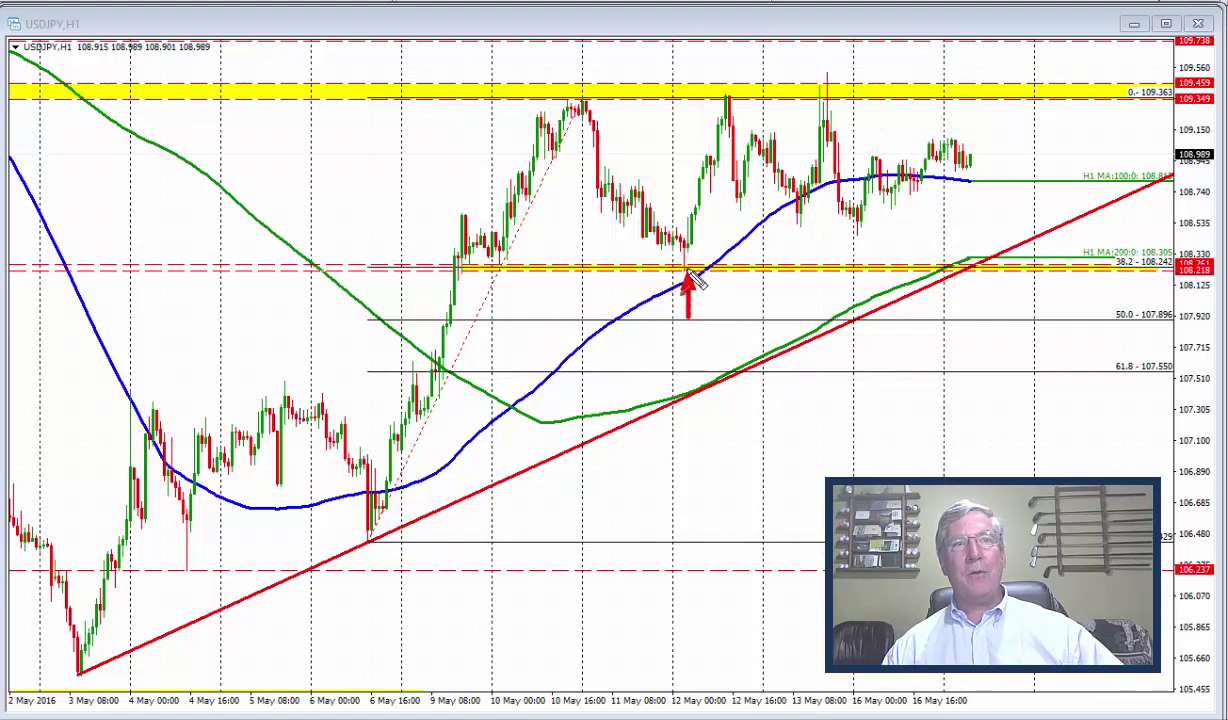
{"action": "left_click_drag", "start_coordinate": [579, 97], "coordinate": [589, 88]}
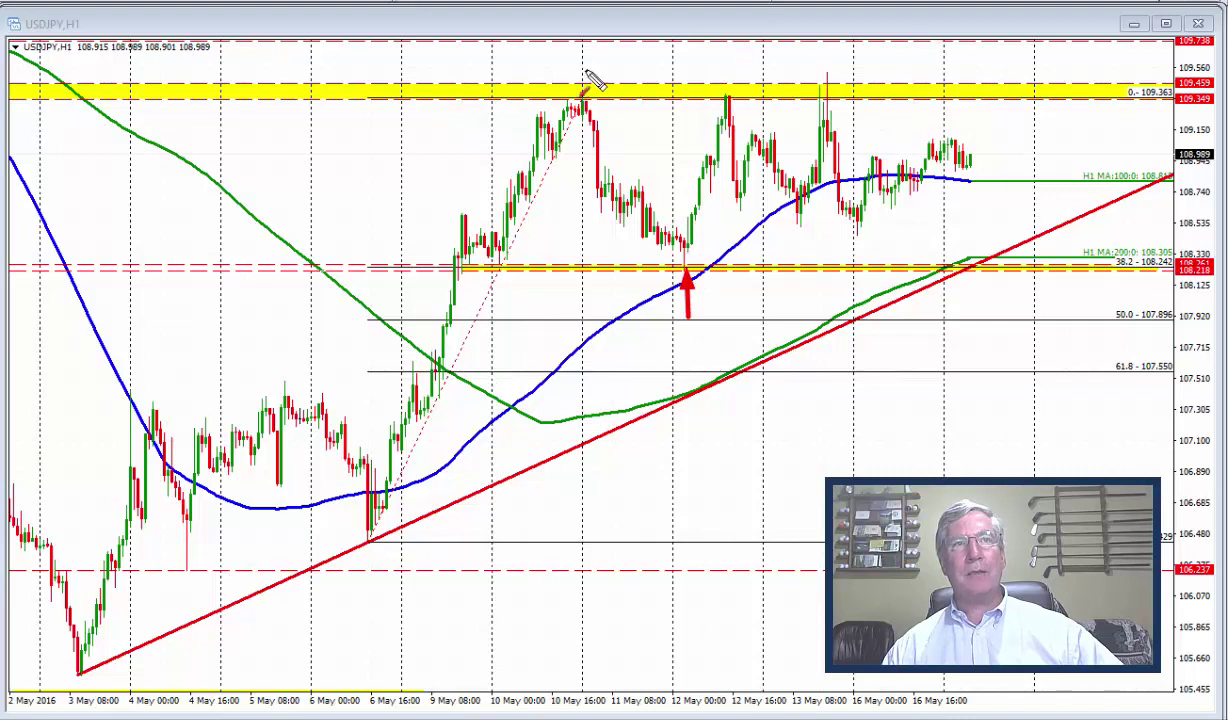
{"action": "left_click_drag", "start_coordinate": [731, 62], "coordinate": [729, 95]}
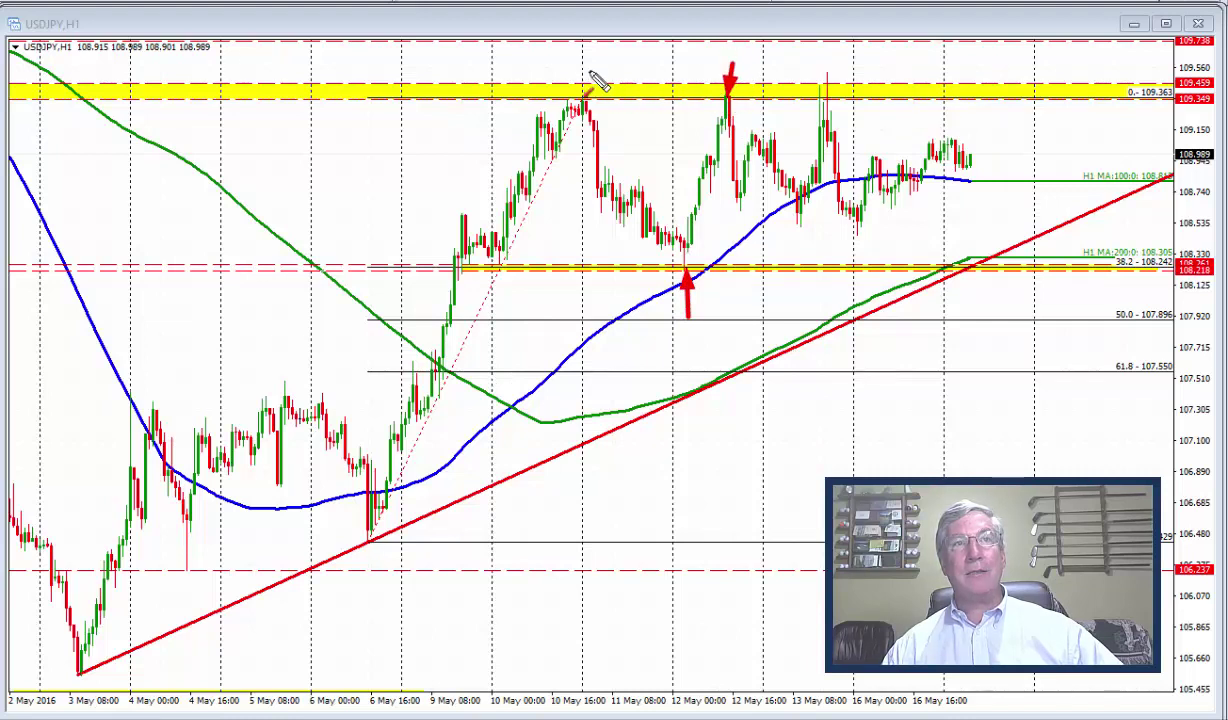
{"action": "left_click_drag", "start_coordinate": [585, 62], "coordinate": [585, 97]}
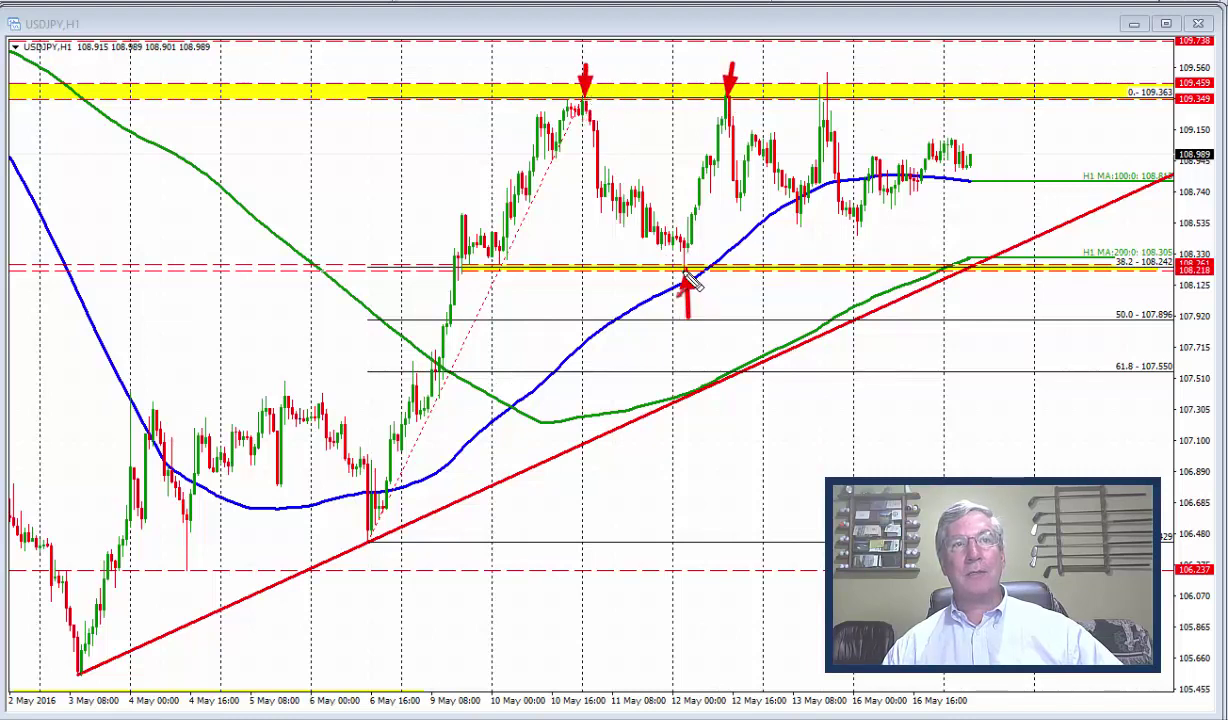
{"action": "left_click_drag", "start_coordinate": [500, 294], "coordinate": [498, 264]}
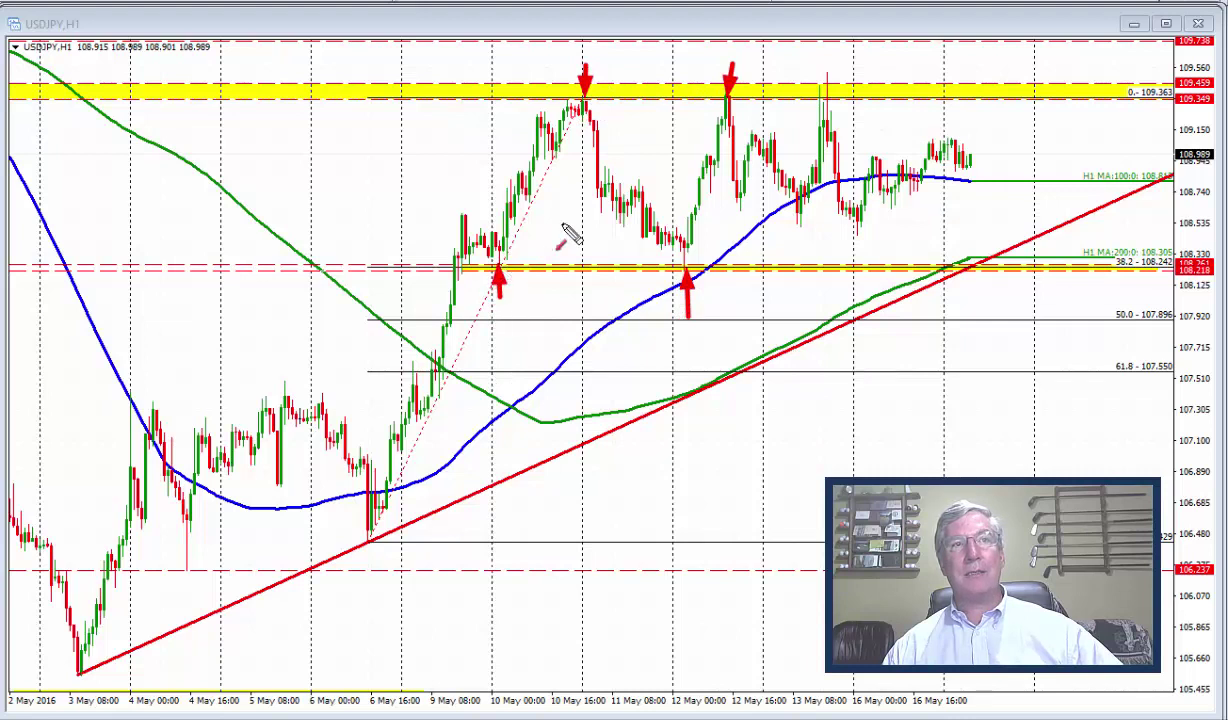
{"action": "left_click_drag", "start_coordinate": [844, 44], "coordinate": [827, 76]}
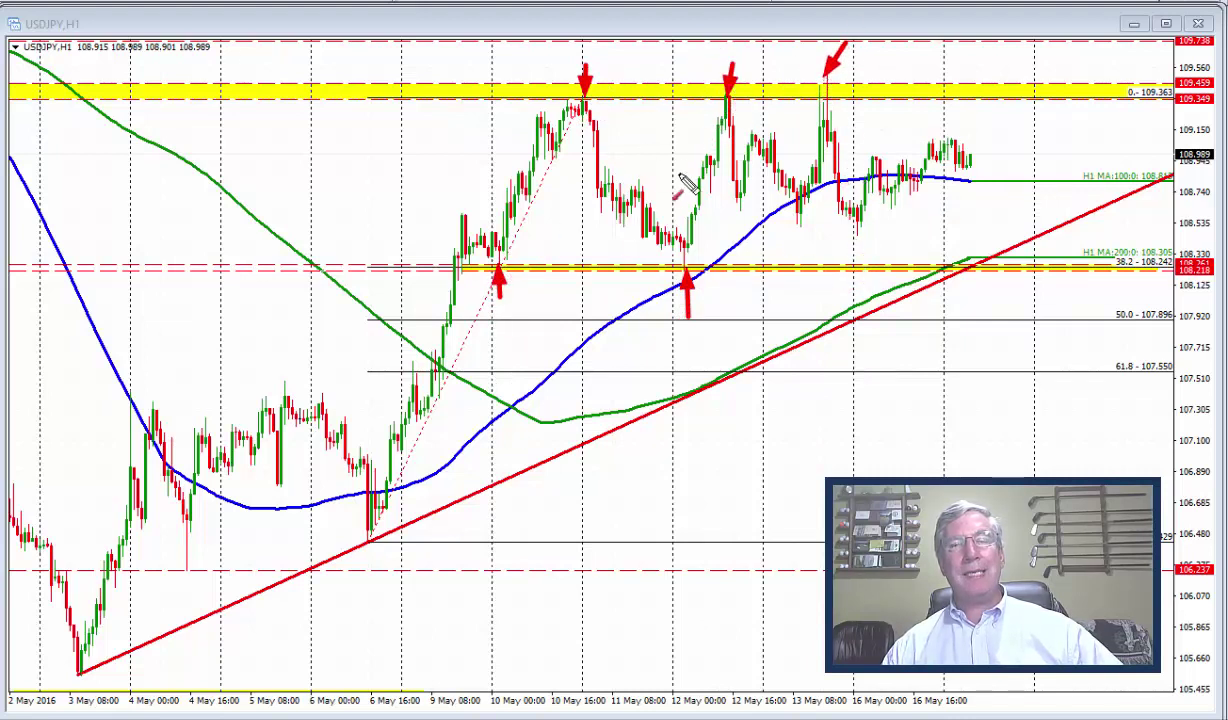
{"action": "left_click_drag", "start_coordinate": [856, 316], "coordinate": [856, 266]}
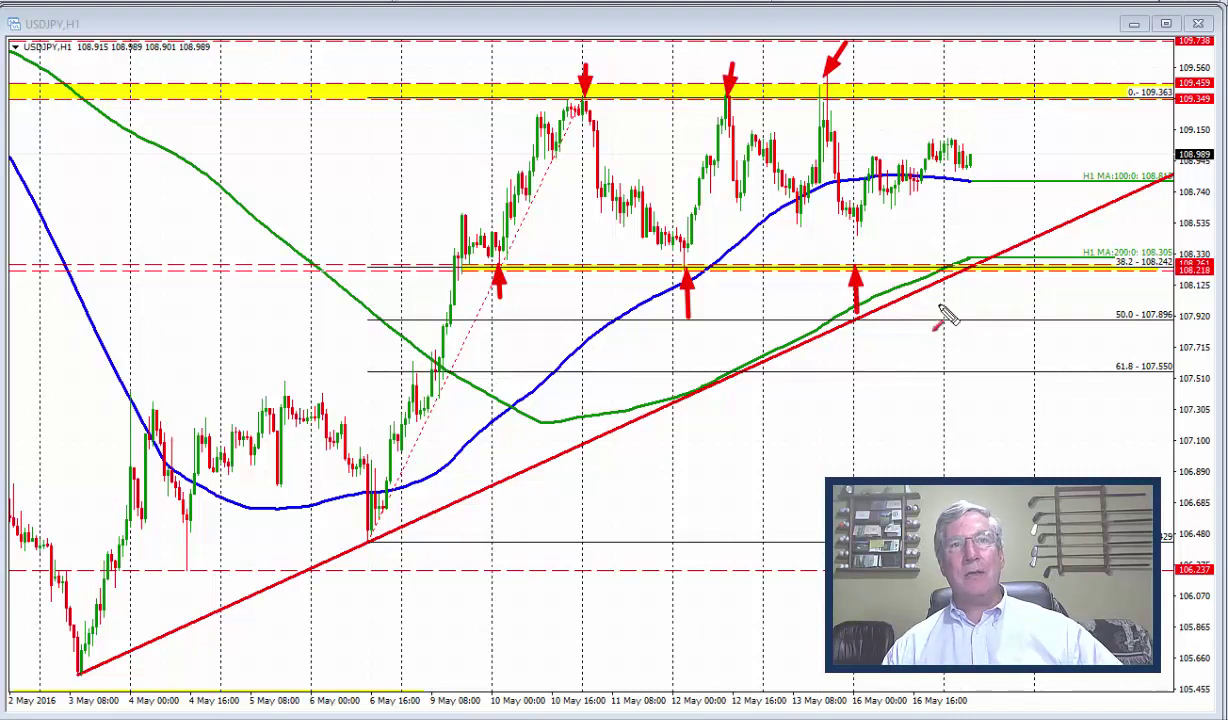
{"action": "left_click_drag", "start_coordinate": [943, 296], "coordinate": [943, 268]}
{"action": "left_click_drag", "start_coordinate": [958, 52], "coordinate": [958, 80]}
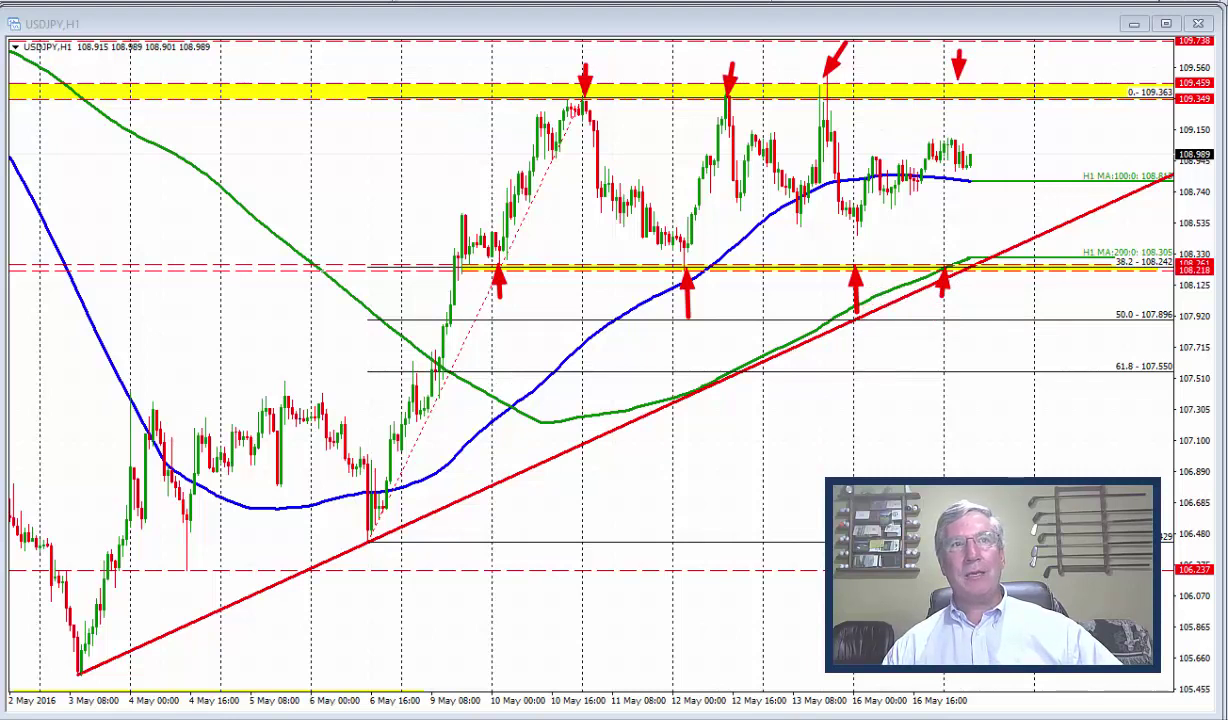
Box the 10–16 May sideways candles in red and trace the alternating down and up swings inside the range with arrows
{"action": "mouse_move", "coordinate": [525, 115]}
{"action": "left_mouse_down"}
{"action": "mouse_move", "coordinate": [870, 215]}
{"action": "mouse_move", "coordinate": [908, 240]}
{"action": "mouse_move", "coordinate": [984, 241]}
{"action": "left_mouse_up"}
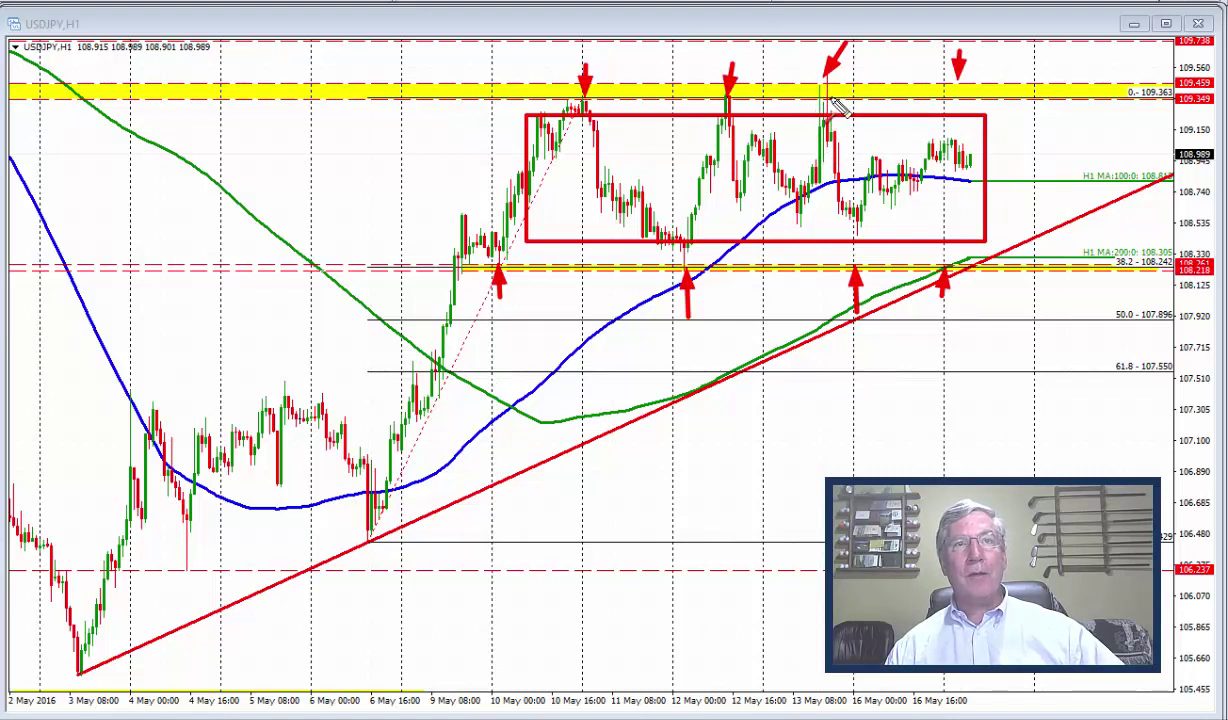
{"action": "left_click_drag", "start_coordinate": [728, 101], "coordinate": [786, 204]}
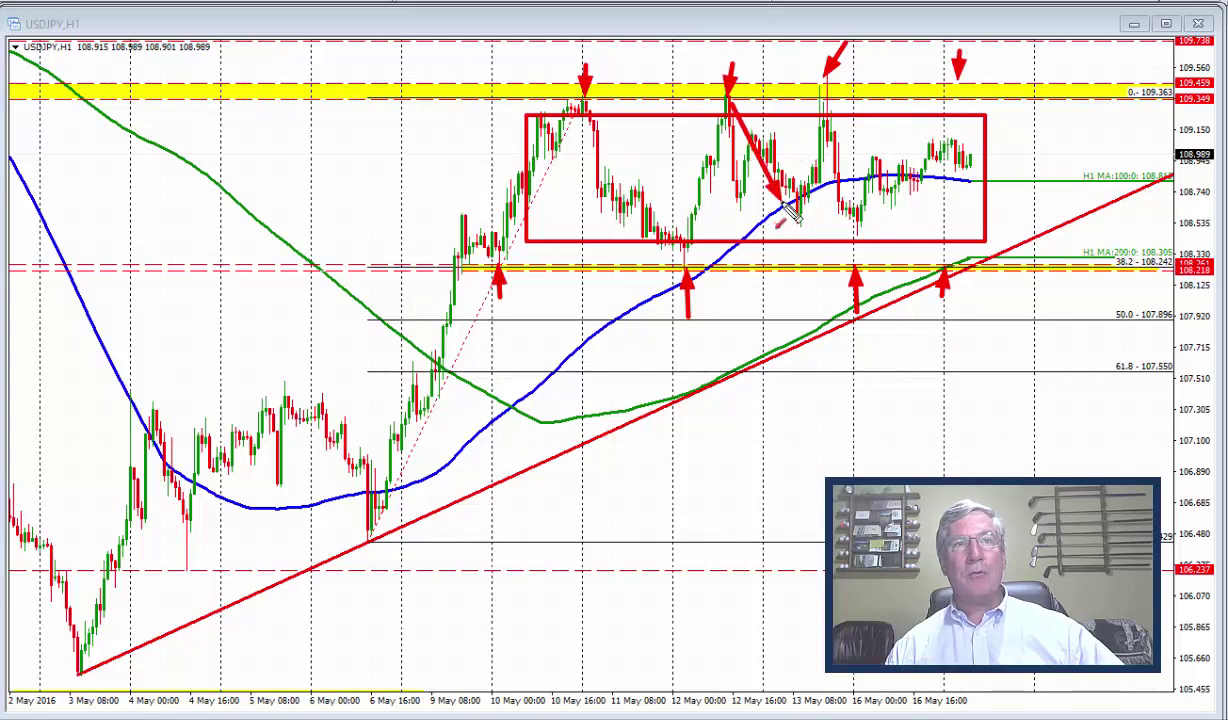
{"action": "left_click_drag", "start_coordinate": [826, 93], "coordinate": [844, 222]}
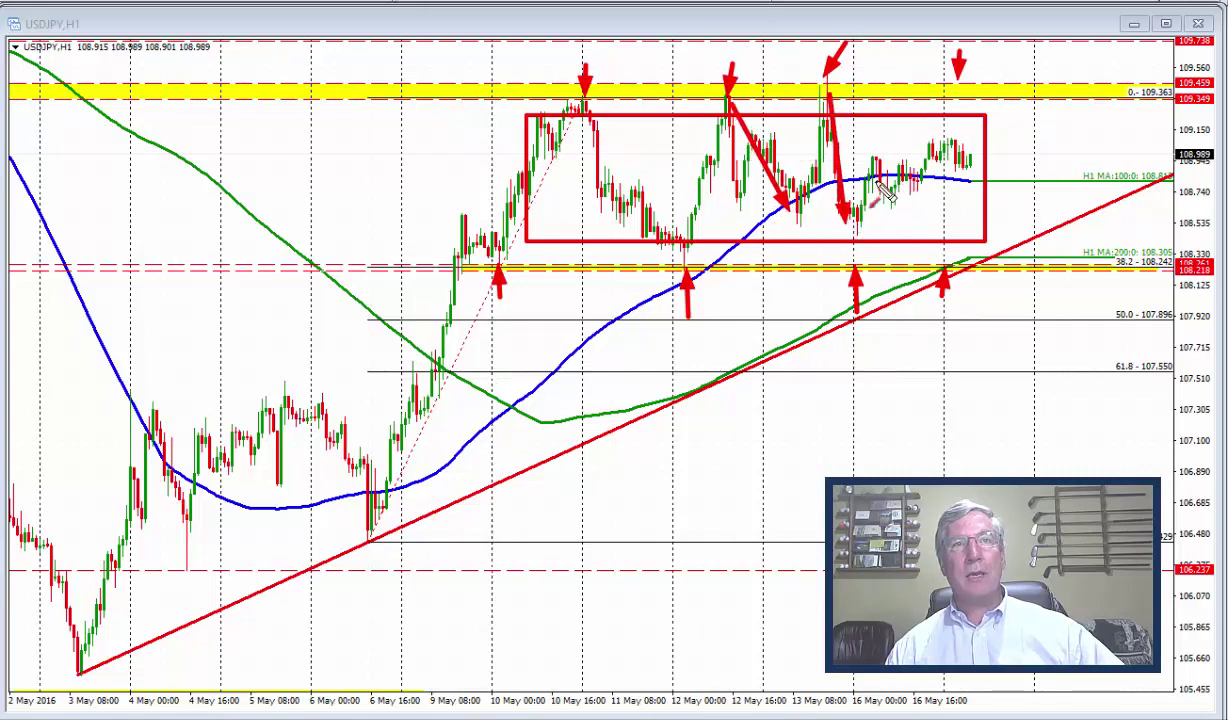
{"action": "mouse_move", "coordinate": [588, 121]}
{"action": "left_mouse_down"}
{"action": "mouse_move", "coordinate": [652, 246]}
{"action": "mouse_move", "coordinate": [675, 256]}
{"action": "mouse_move", "coordinate": [711, 106]}
{"action": "left_mouse_up"}
{"action": "left_click_drag", "start_coordinate": [800, 215], "coordinate": [828, 110]}
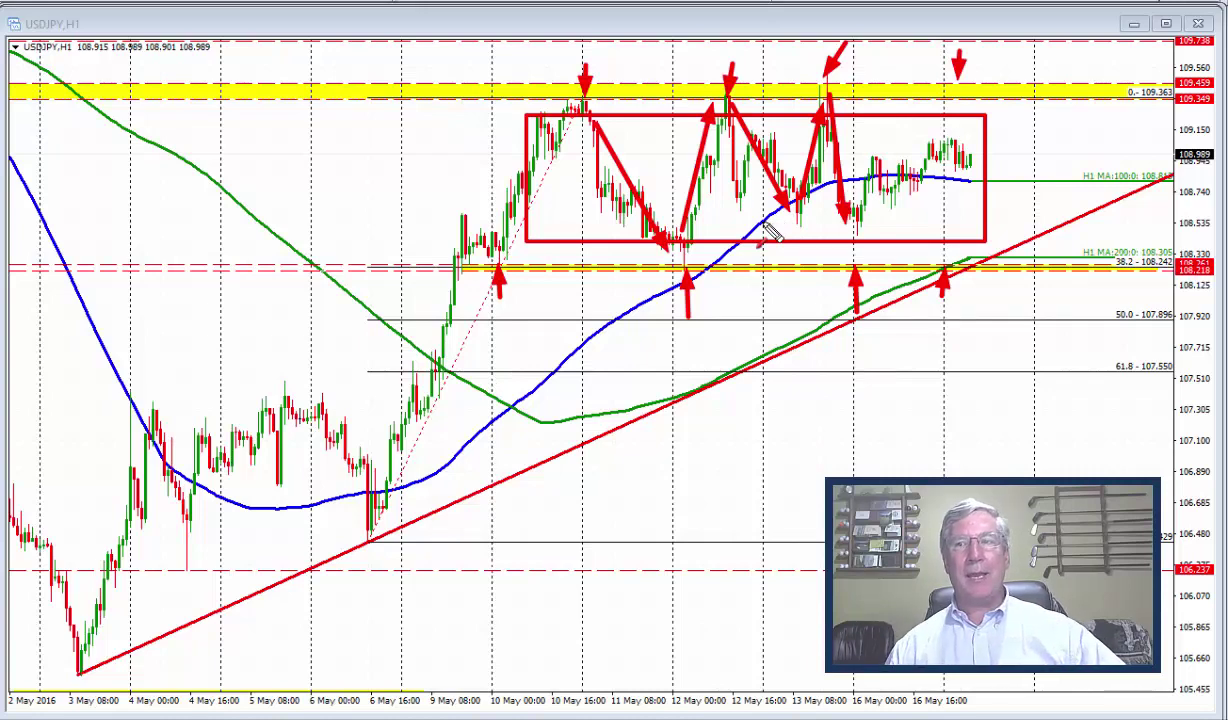
Clear the annotations, point red arrows at the 12 May high and just above it, and draw a long decline arrow from that high past the 61.8 level
{"action": "key", "text": "Escape"}
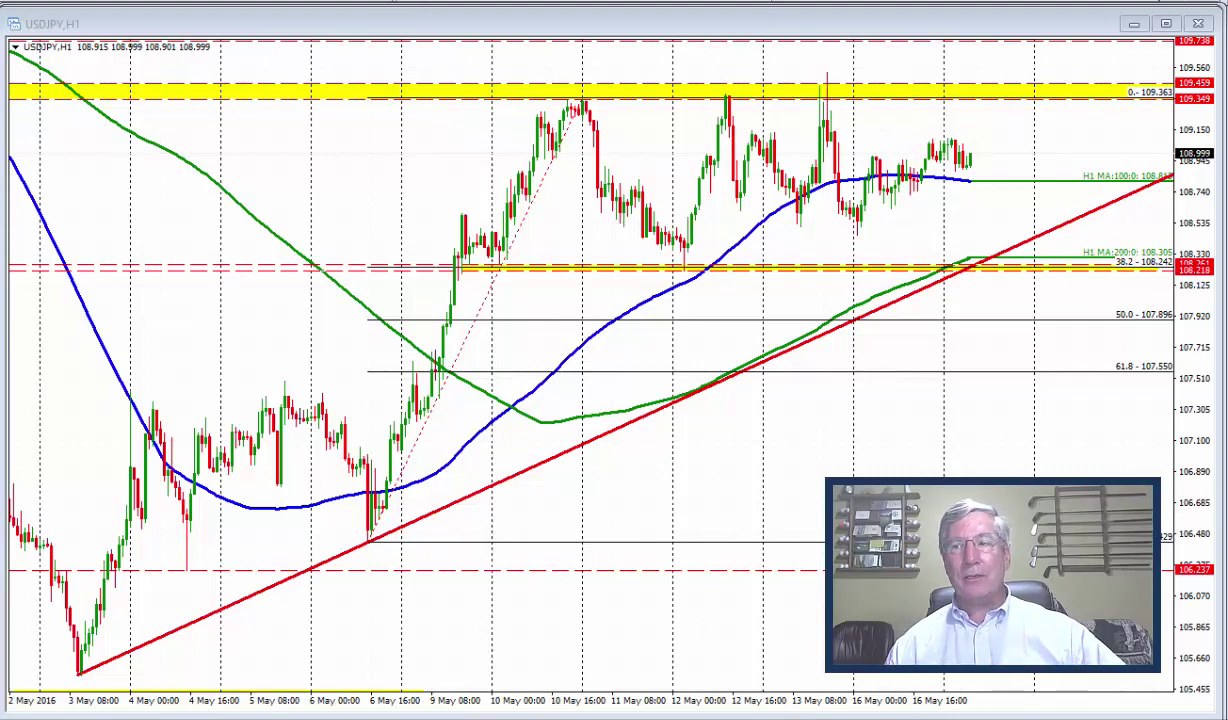
{"action": "left_click_drag", "start_coordinate": [695, 118], "coordinate": [722, 98]}
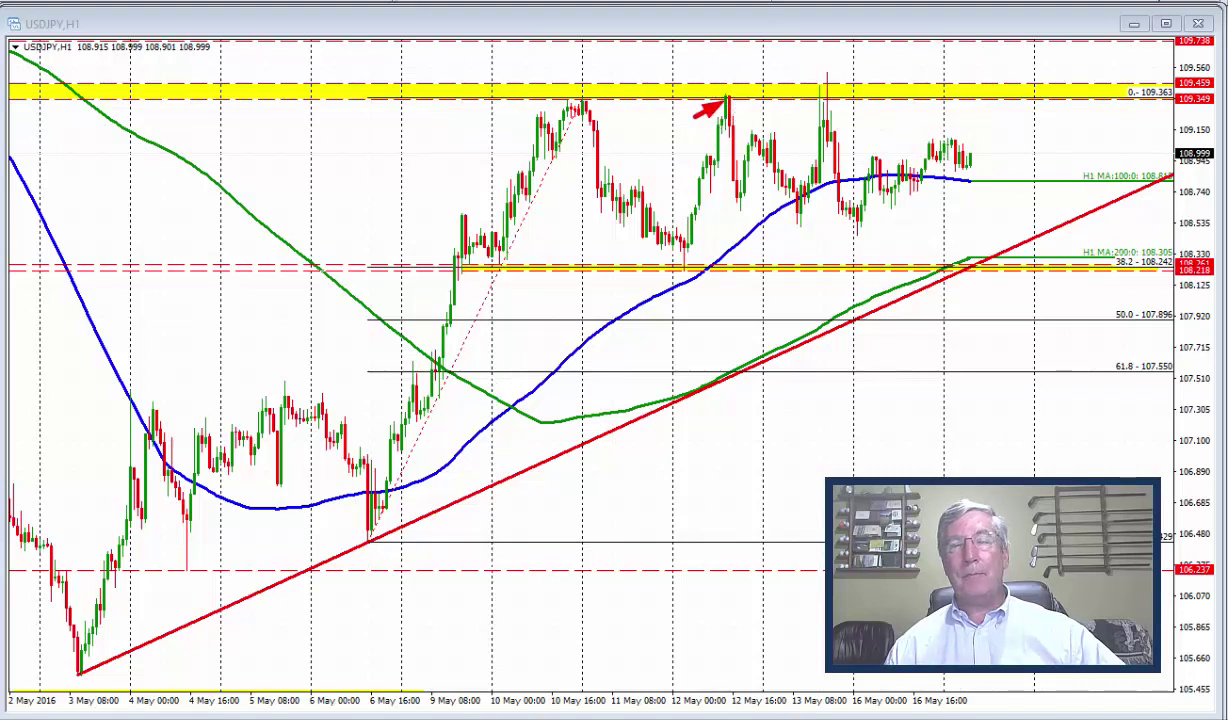
{"action": "left_click_drag", "start_coordinate": [698, 79], "coordinate": [740, 90]}
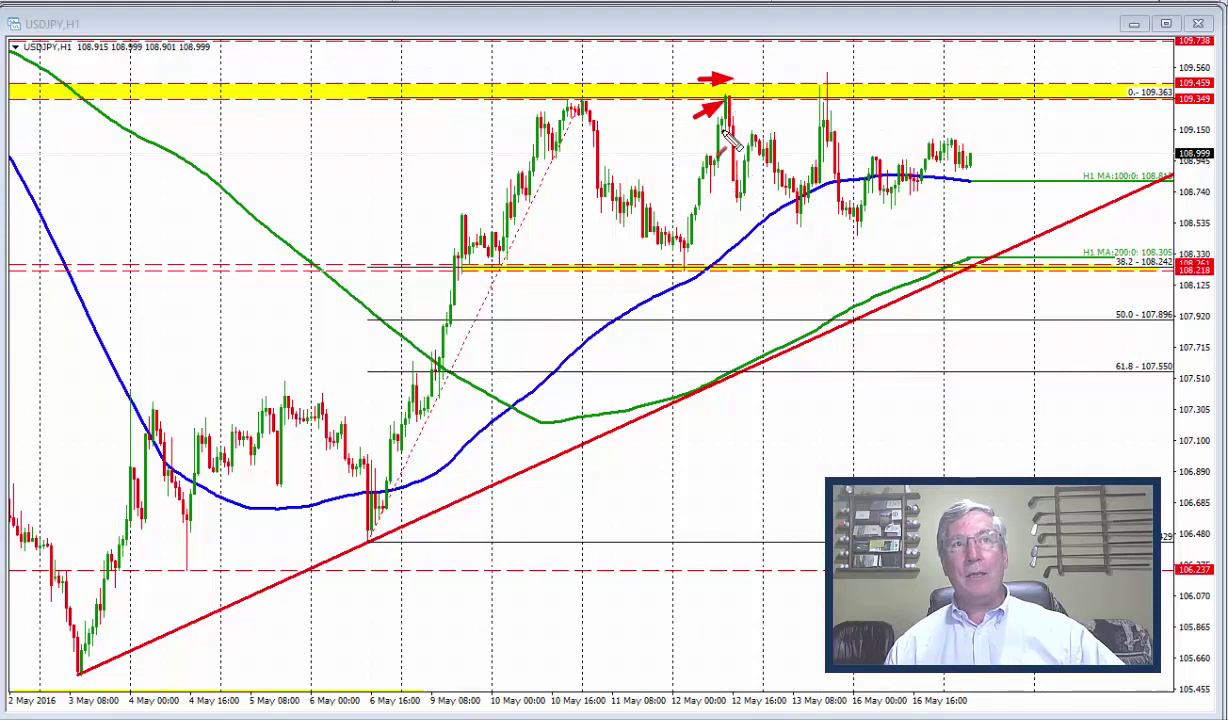
{"action": "left_click_drag", "start_coordinate": [728, 103], "coordinate": [915, 500]}
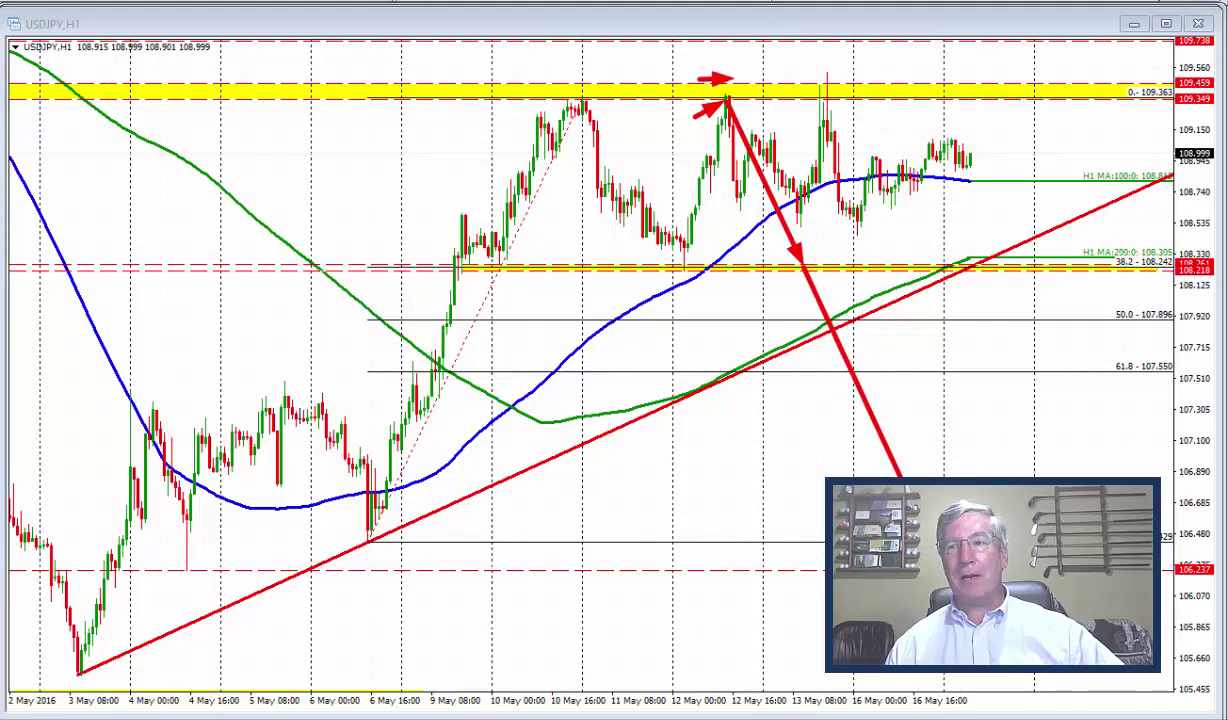
Clear the annotations and trace the alternating swings from the 12 May high to the 13 May high with red down and up arrows
{"action": "key", "text": "Escape"}
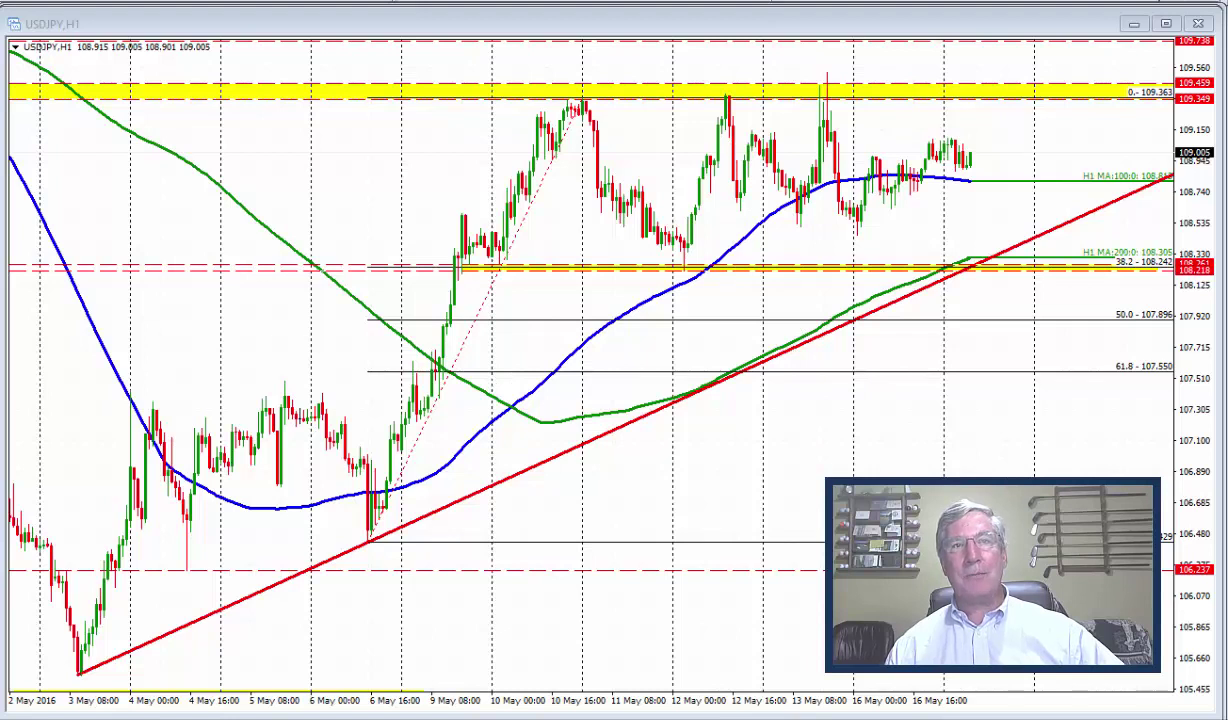
{"action": "left_click_drag", "start_coordinate": [729, 97], "coordinate": [738, 190]}
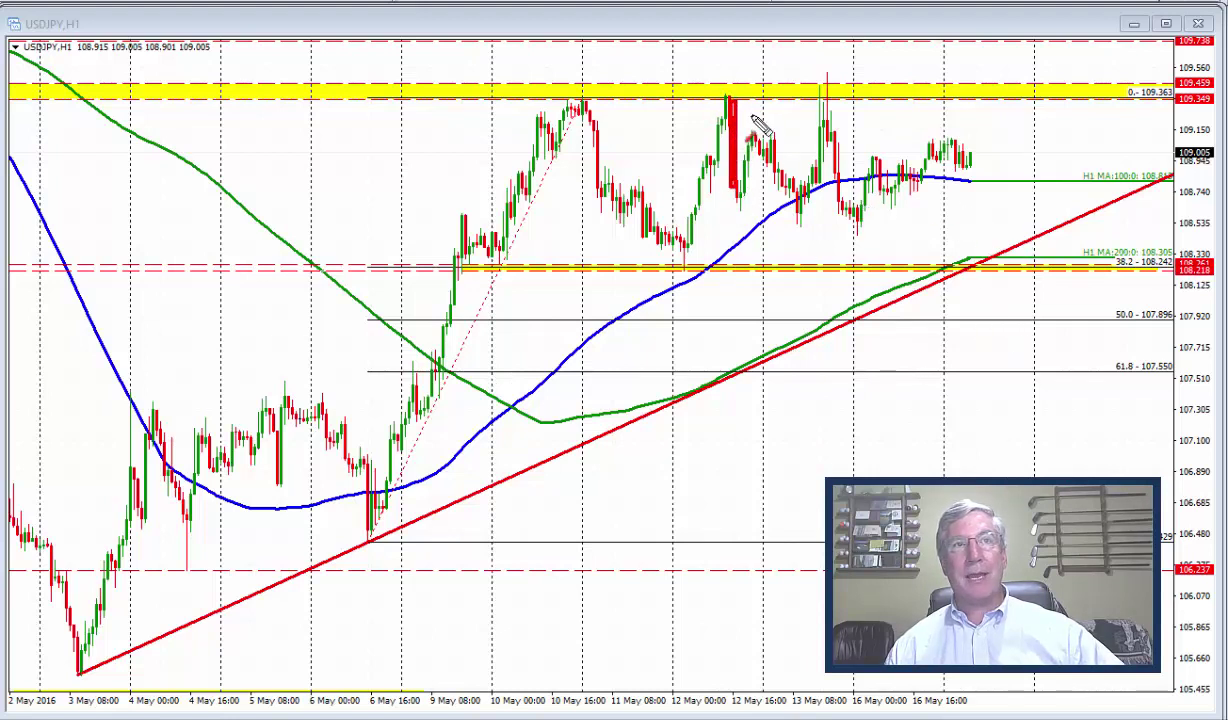
{"action": "mouse_move", "coordinate": [729, 100]}
{"action": "left_mouse_down"}
{"action": "mouse_move", "coordinate": [747, 205]}
{"action": "mouse_move", "coordinate": [762, 148]}
{"action": "mouse_move", "coordinate": [808, 208]}
{"action": "mouse_move", "coordinate": [822, 102]}
{"action": "left_mouse_up"}
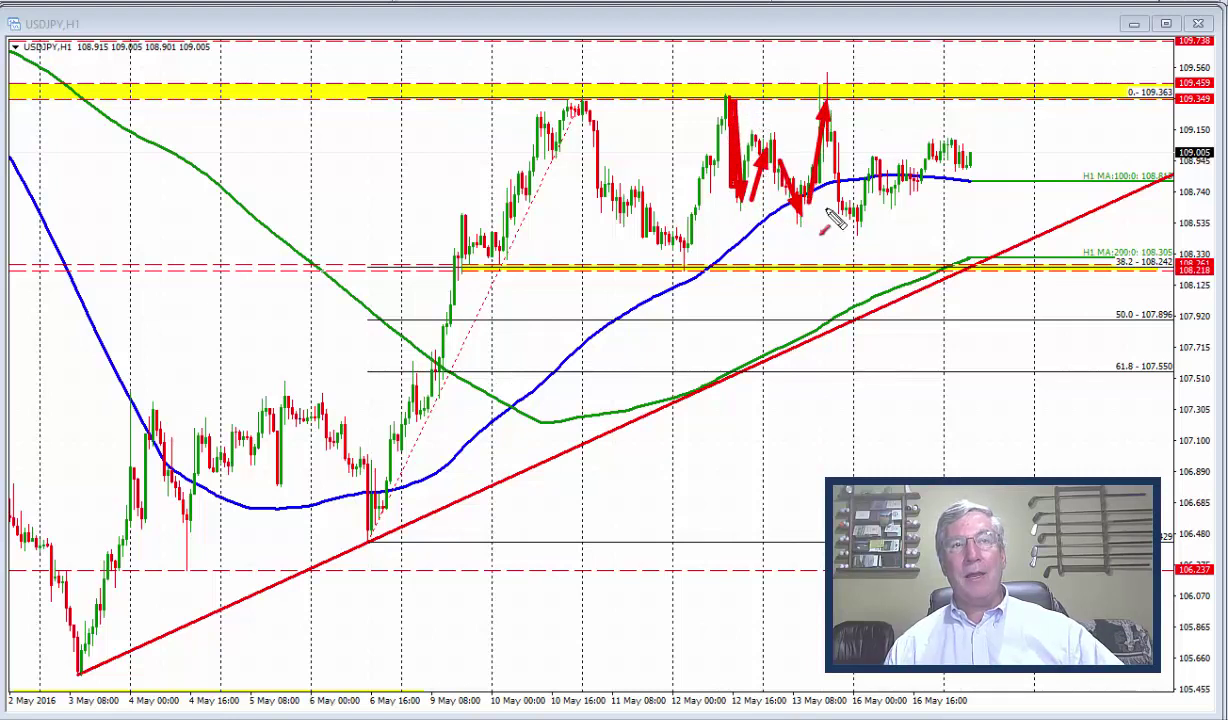
Clear the annotations, mark the three falling 12–16 May lows with a red line and blue circles, and draw red arrows into the last low
{"action": "key", "text": "Escape"}
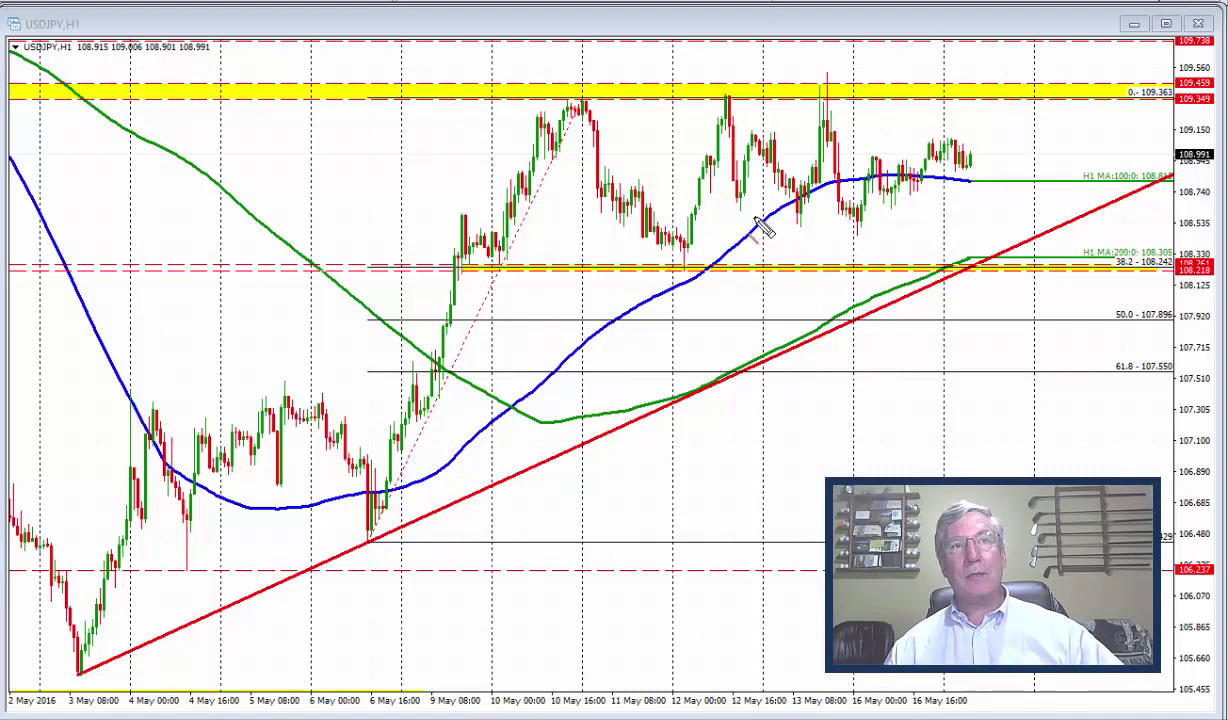
{"action": "left_click_drag", "start_coordinate": [738, 208], "coordinate": [868, 243]}
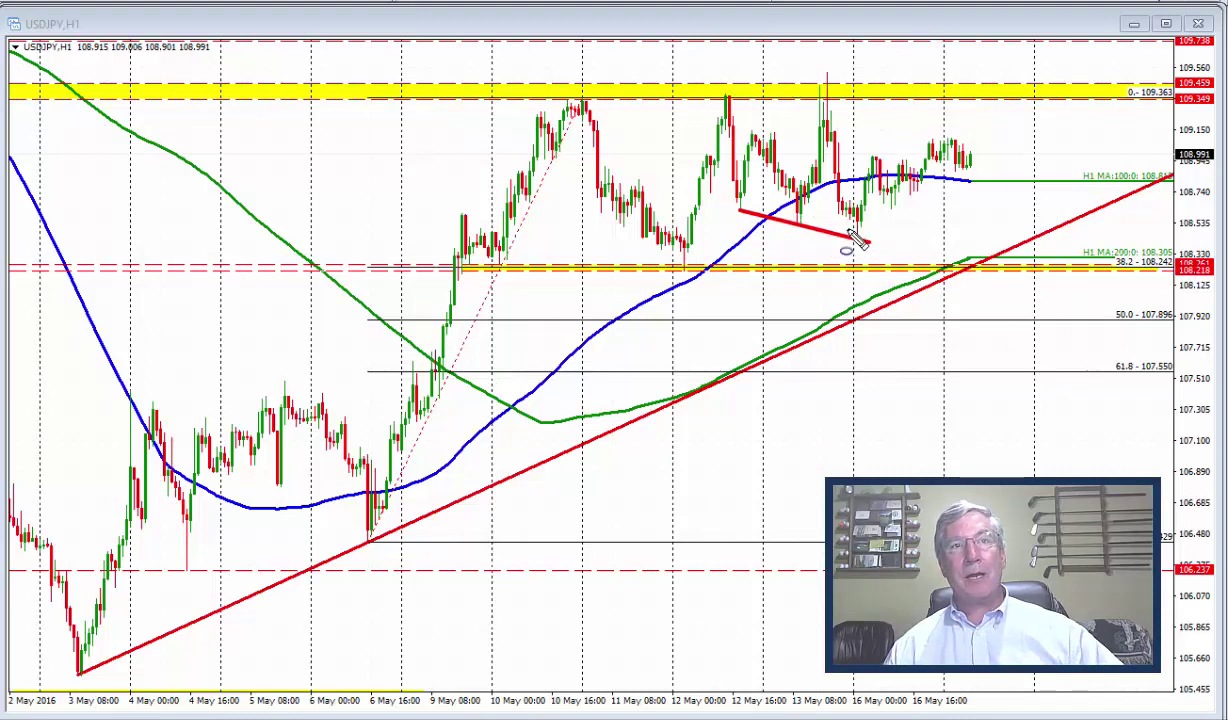
{"action": "mouse_move", "coordinate": [857, 222]}
{"action": "left_mouse_down"}
{"action": "mouse_move", "coordinate": [841, 233]}
{"action": "mouse_move", "coordinate": [868, 232]}
{"action": "left_mouse_up"}
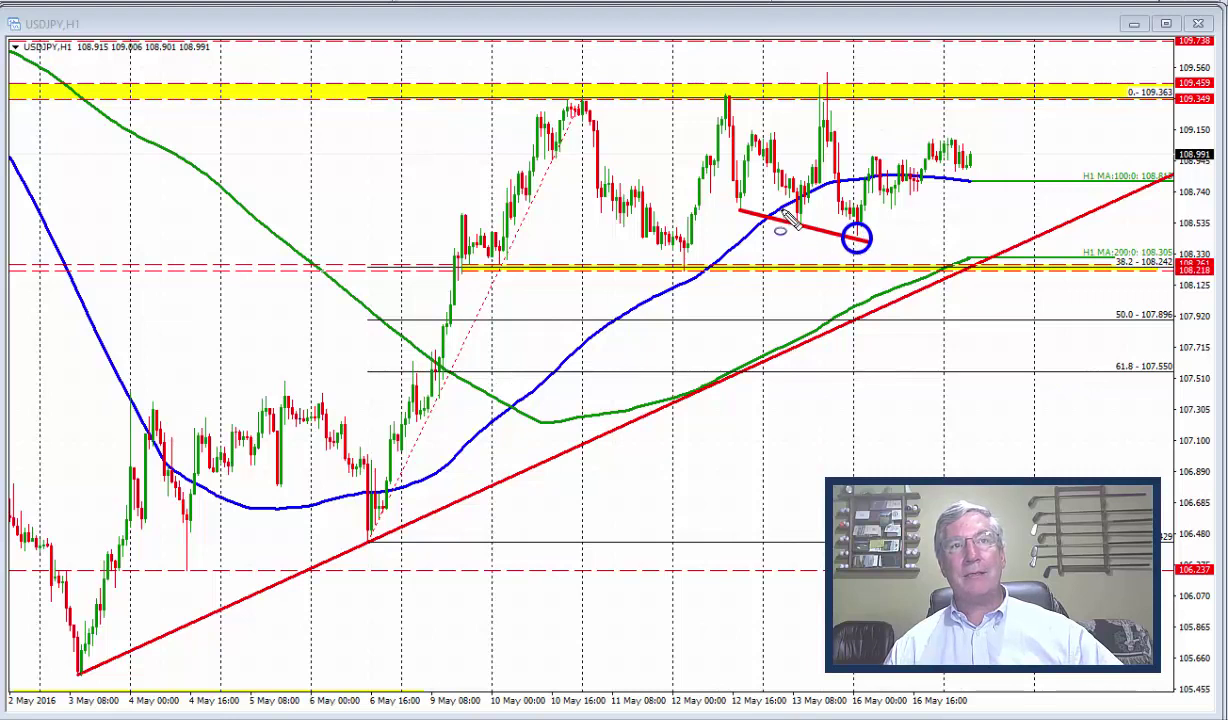
{"action": "mouse_move", "coordinate": [800, 211]}
{"action": "left_mouse_down"}
{"action": "mouse_move", "coordinate": [728, 224]}
{"action": "mouse_move", "coordinate": [740, 232]}
{"action": "left_mouse_up"}
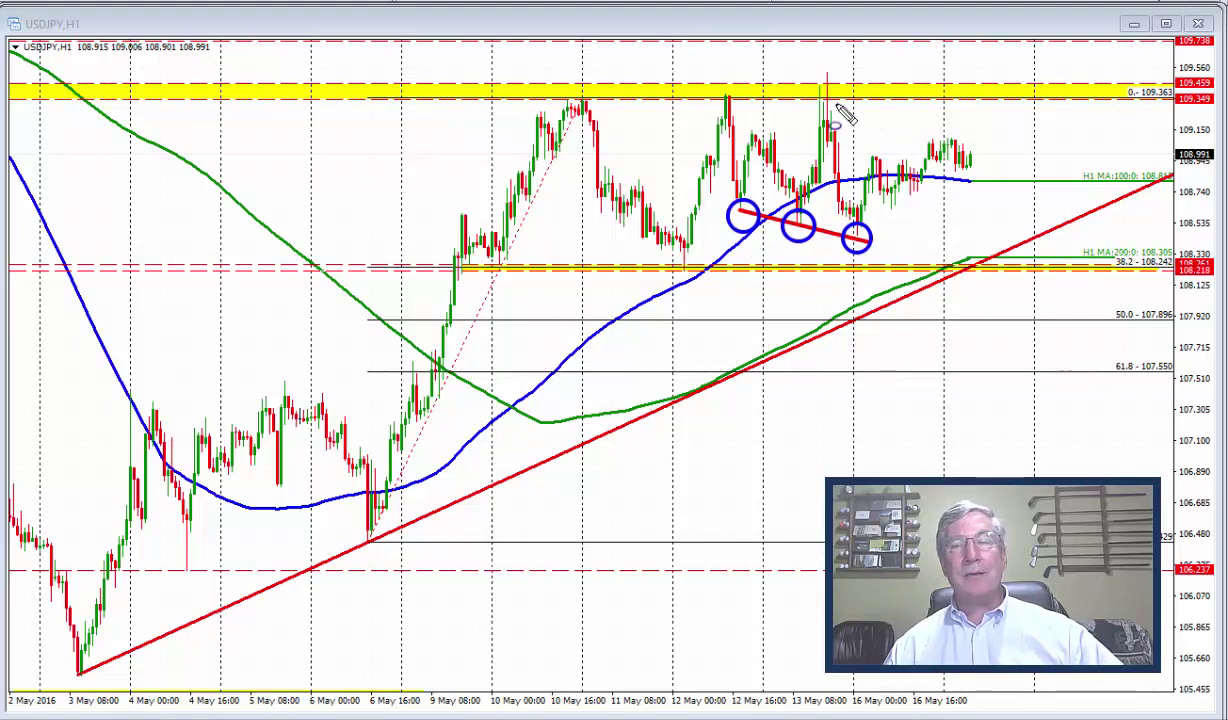
{"action": "mouse_move", "coordinate": [818, 90]}
{"action": "left_mouse_down"}
{"action": "mouse_move", "coordinate": [855, 240]}
{"action": "mouse_move", "coordinate": [845, 222]}
{"action": "mouse_move", "coordinate": [845, 250]}
{"action": "mouse_move", "coordinate": [866, 231]}
{"action": "left_mouse_up"}
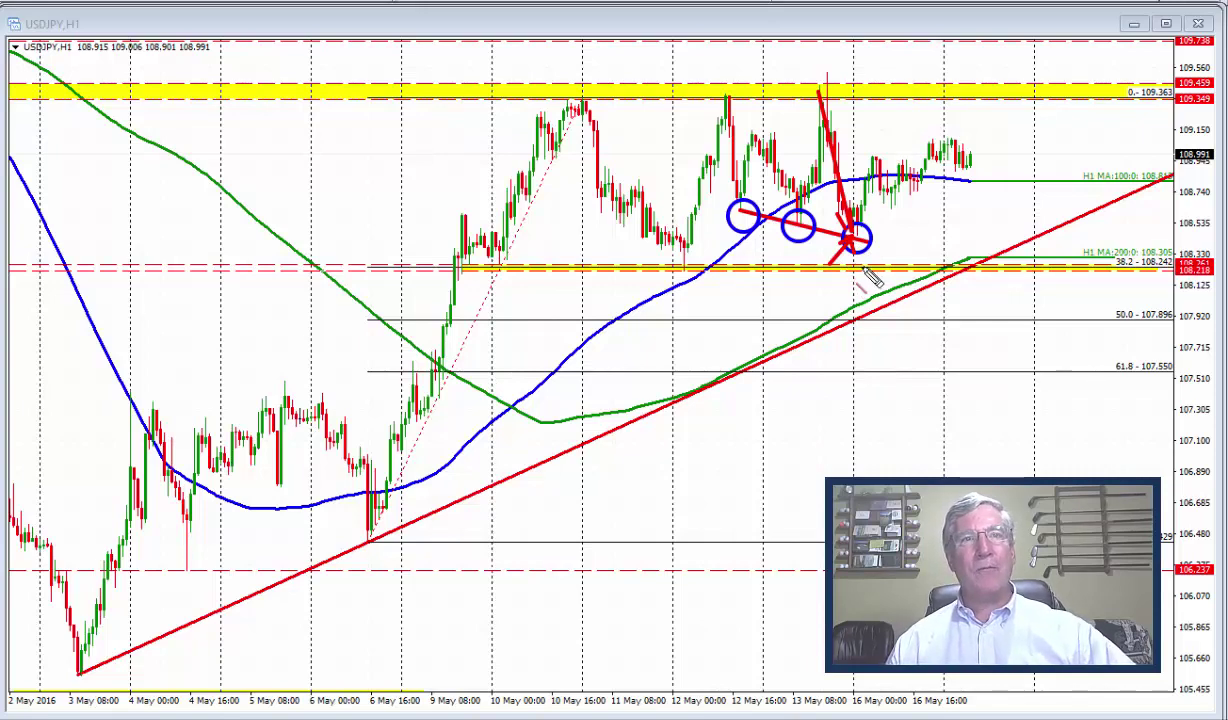
Mark breakouts above 109.459 and below 108.218 with red arrows, box the range, circle the 13 May spike and 109.459 in blue, then clear everything
{"action": "key", "text": "Escape"}
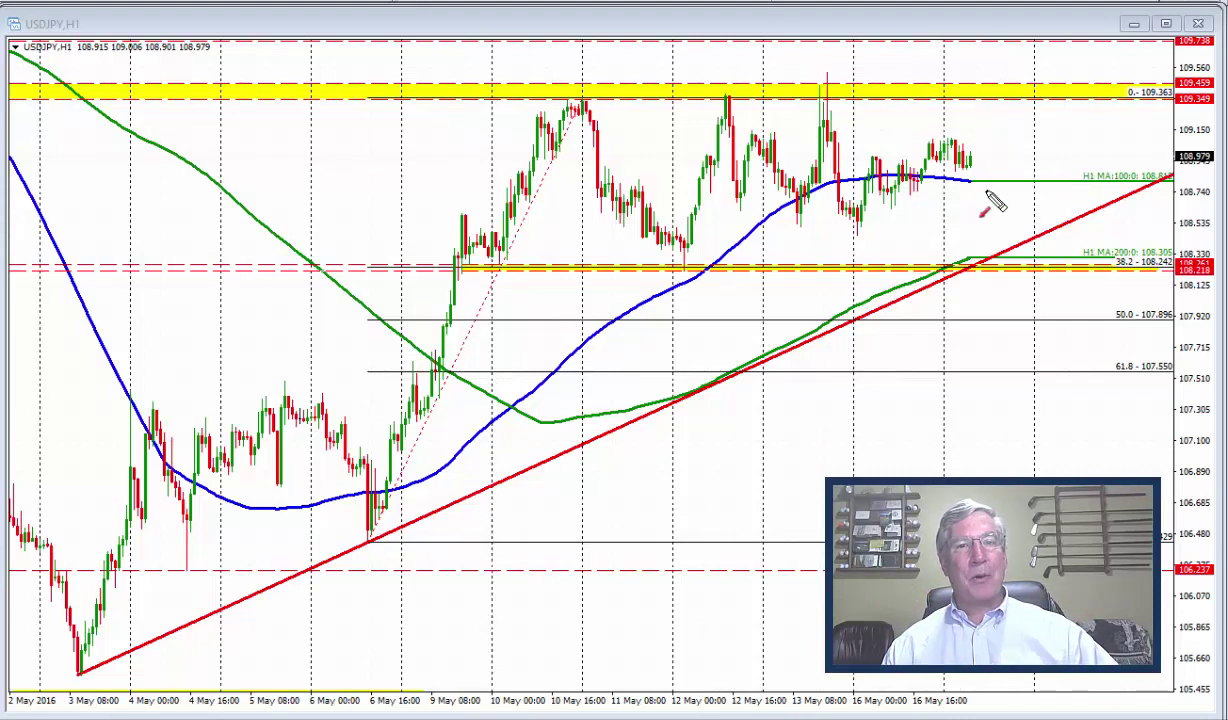
{"action": "left_click_drag", "start_coordinate": [972, 88], "coordinate": [1008, 26]}
{"action": "left_click_drag", "start_coordinate": [970, 265], "coordinate": [1024, 368]}
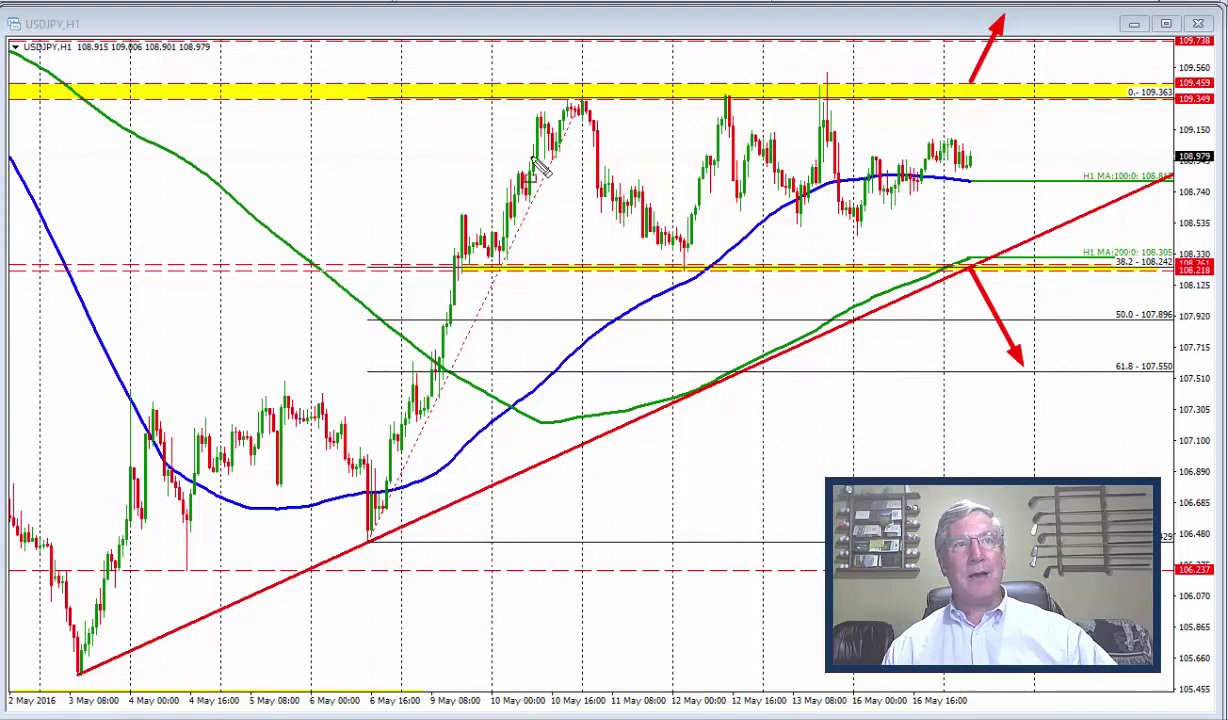
{"action": "mouse_move", "coordinate": [433, 92]}
{"action": "left_mouse_down"}
{"action": "mouse_move", "coordinate": [447, 210]}
{"action": "mouse_move", "coordinate": [700, 263]}
{"action": "mouse_move", "coordinate": [975, 268]}
{"action": "left_mouse_up"}
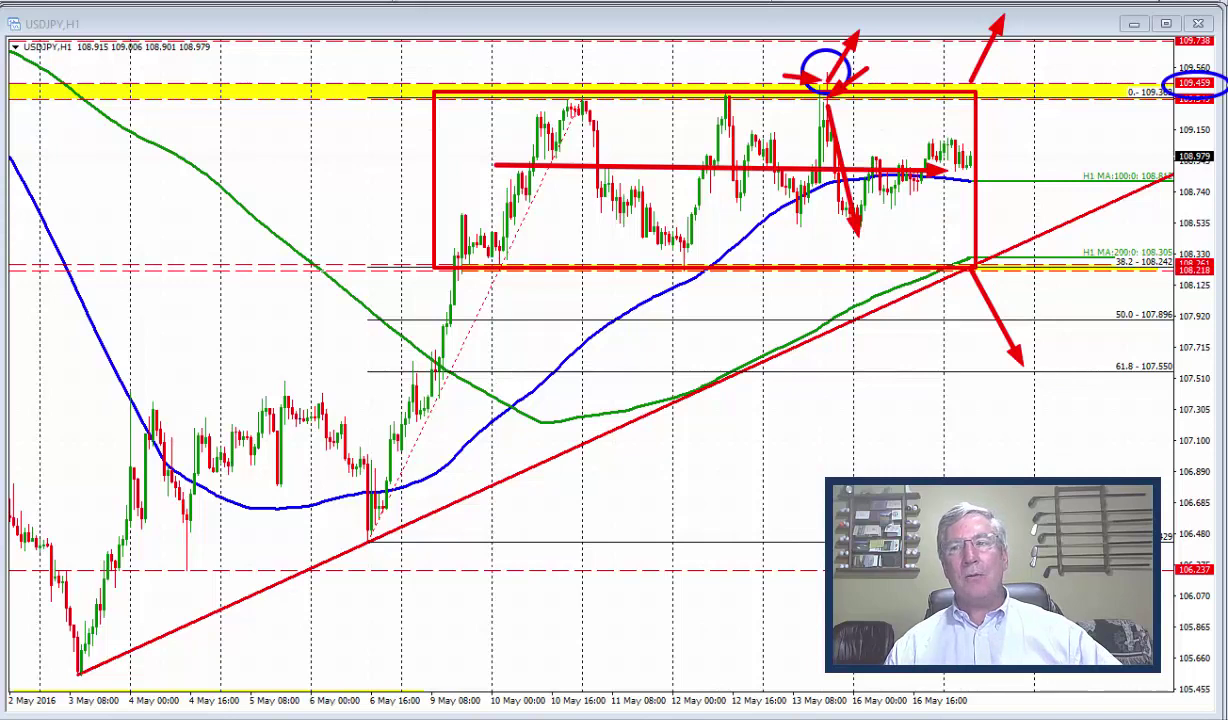
{"action": "key", "text": "Escape"}
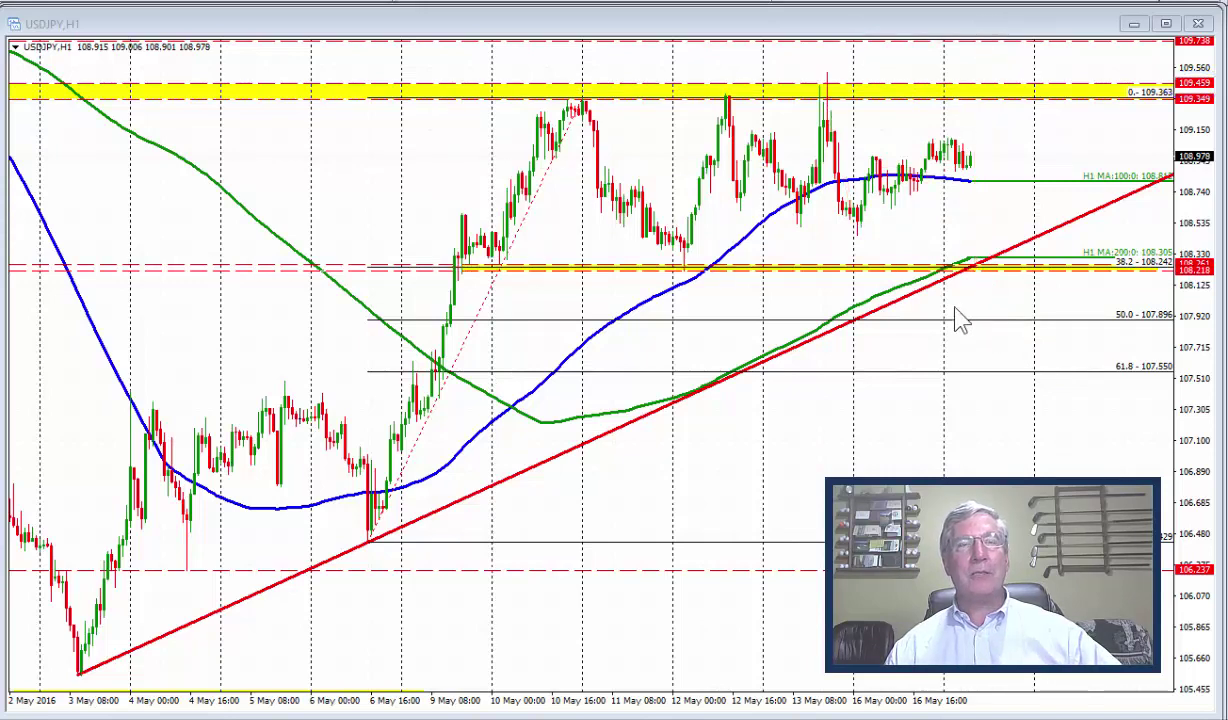